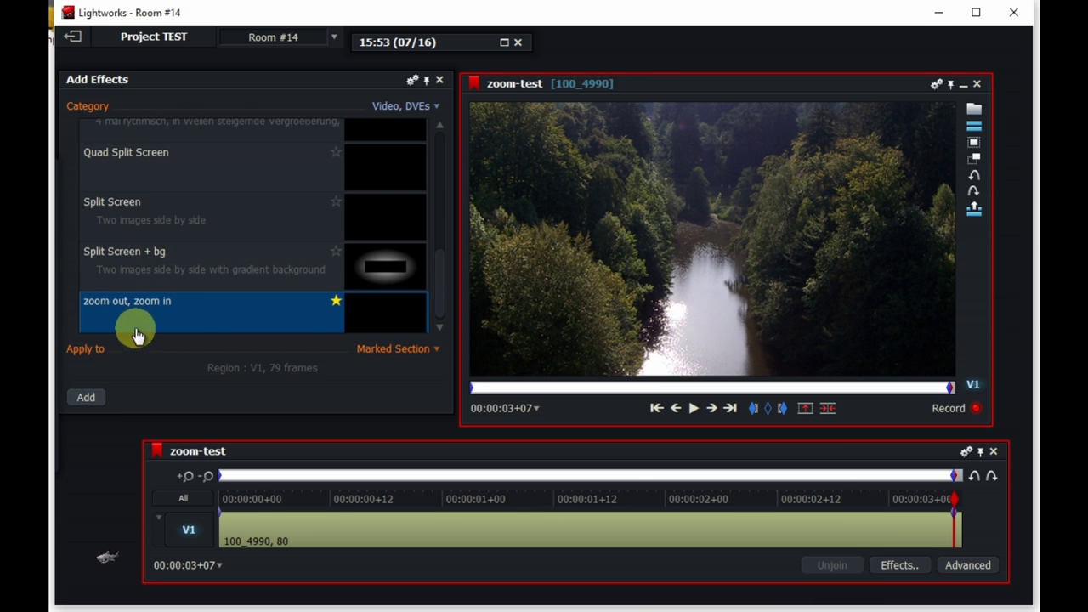
Apply the "zoom out, zoom in" effect to the current clip and open its settings
left_click(387, 350)
left_click(378, 364)
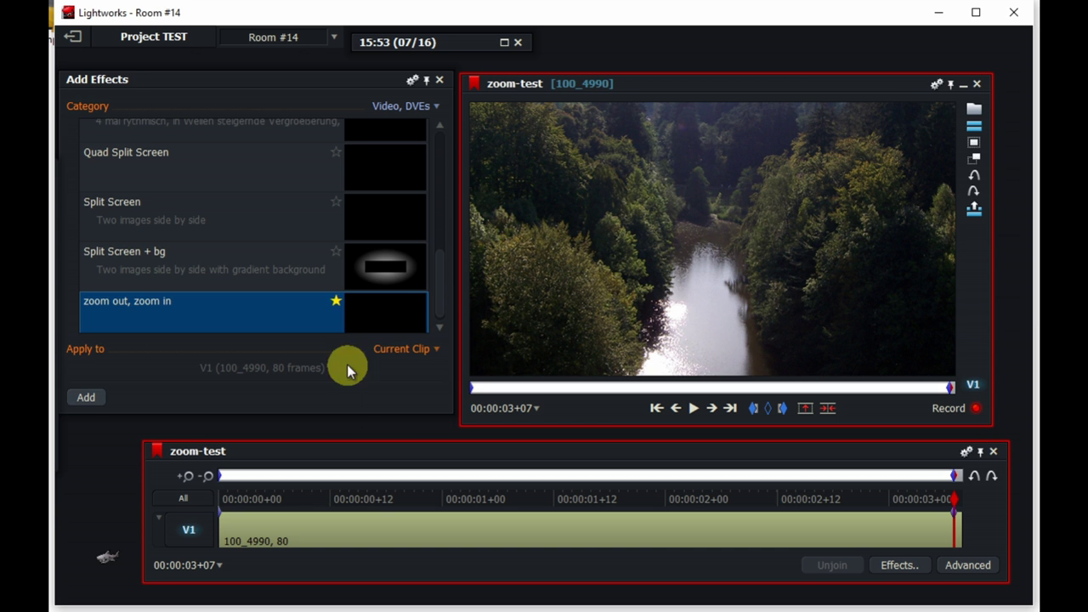
left_click(85, 397)
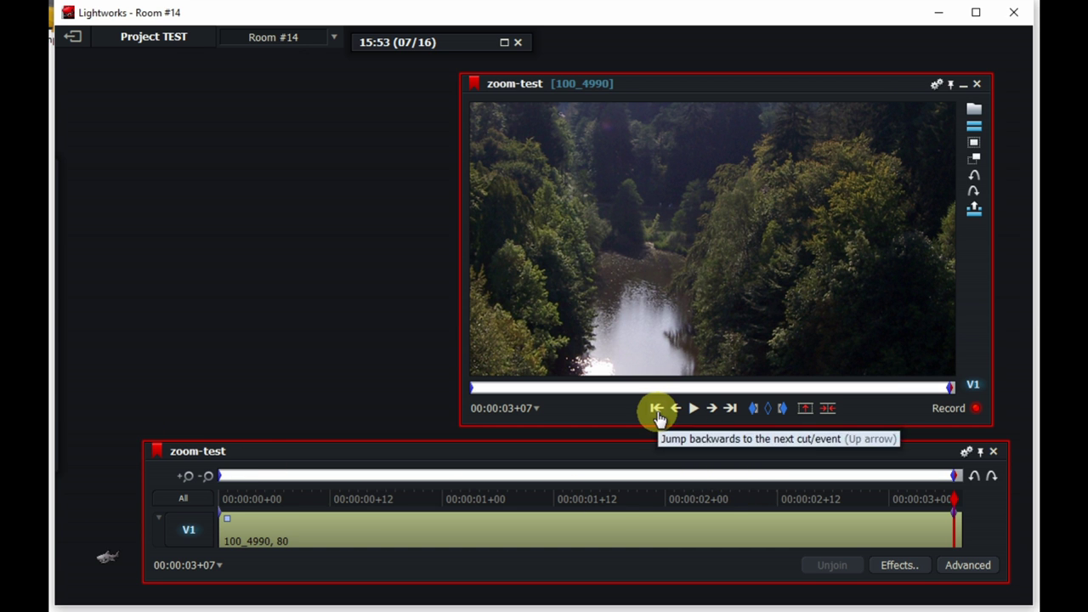
key("e")
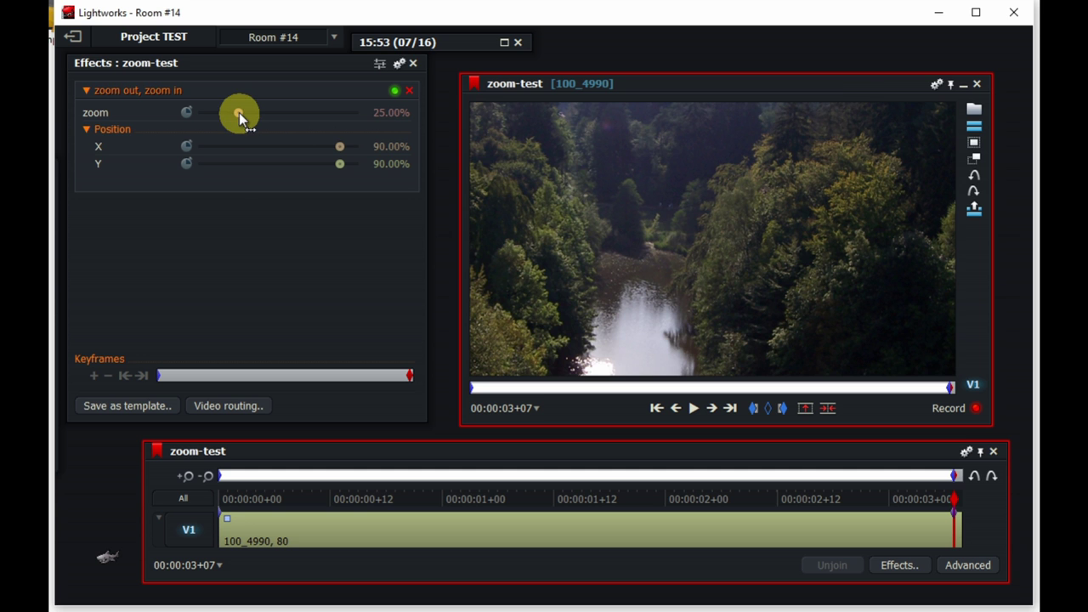
Set the zoom to 40% at the clip's end and move the zoom position to about X 49%, Y 93%
left_click_drag(239, 112, 262, 113)
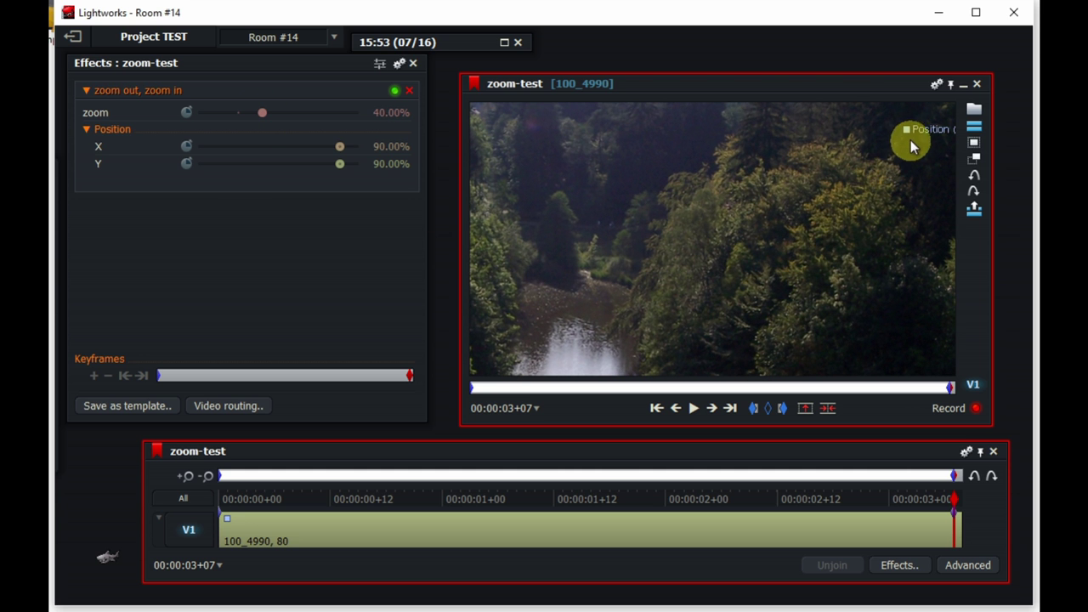
left_click_drag(905, 132, 709, 119)
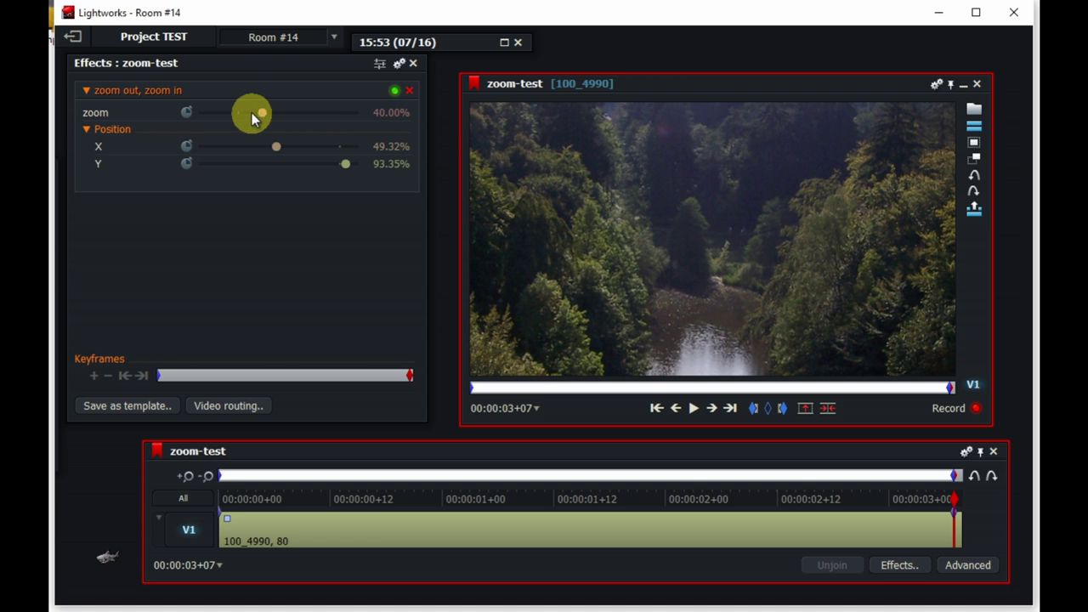
Enable keyframing for the zoom parameter and set the zoom to 0% at the clip's start
left_click(187, 113)
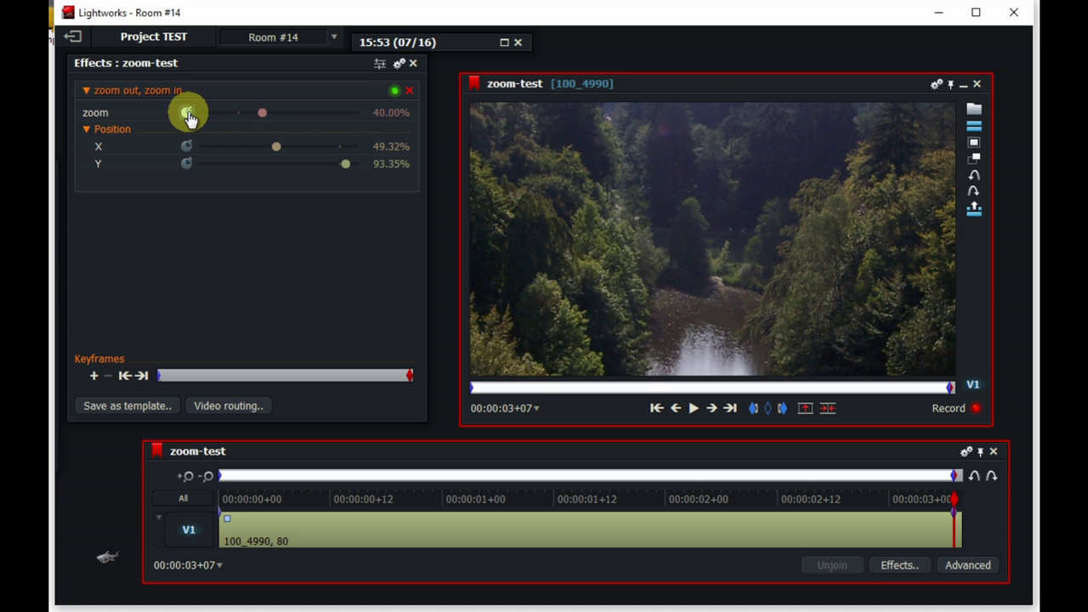
left_click(241, 530)
left_click(222, 487)
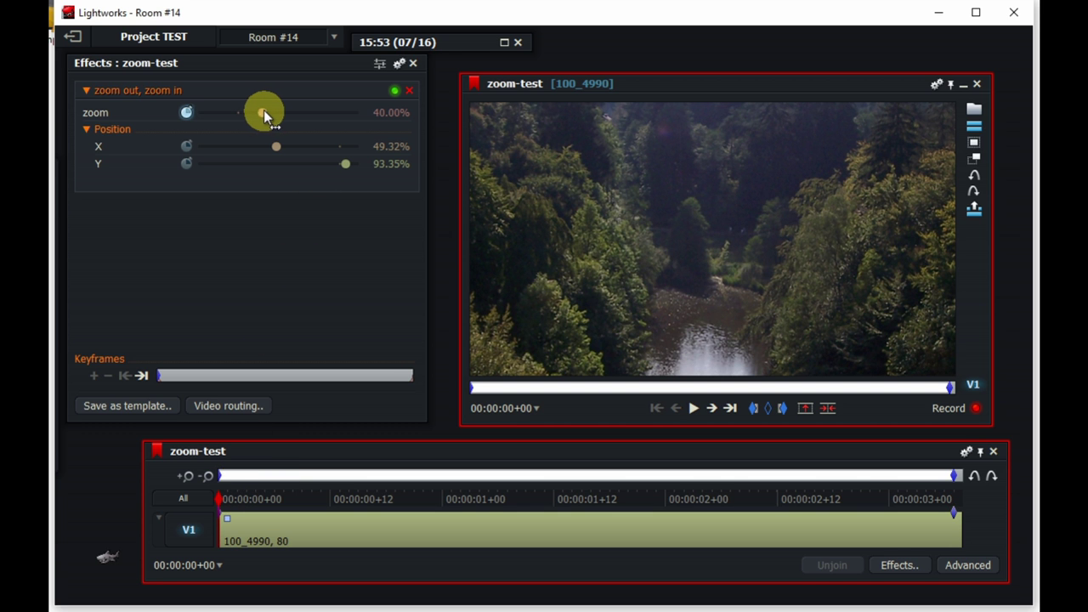
left_click_drag(262, 110, 192, 112)
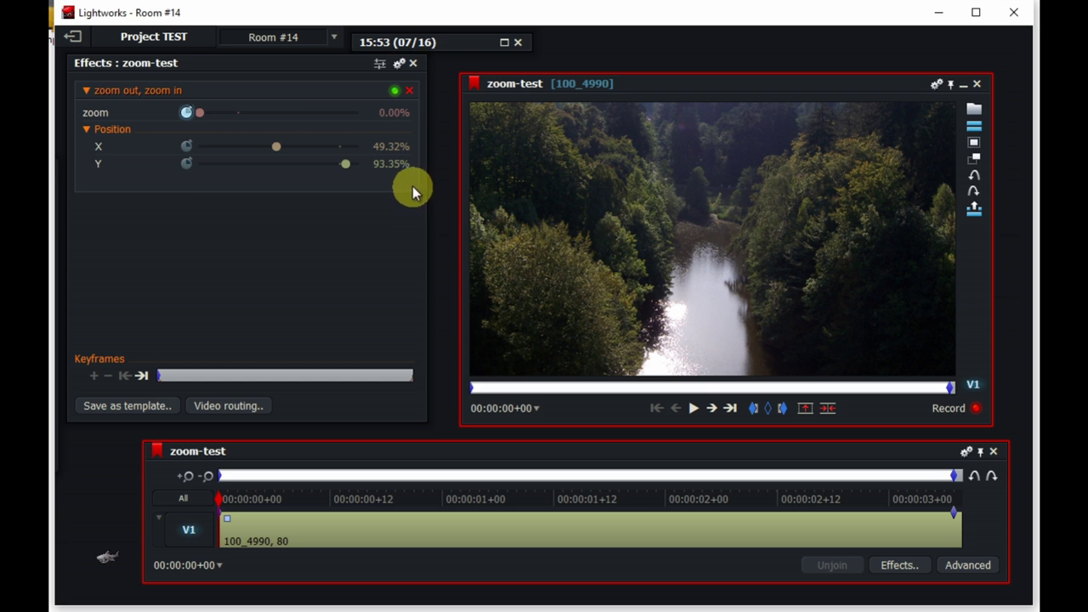
Check the zoom keyframe graph and play the clip from the start to review the zoom-in
left_click(379, 64)
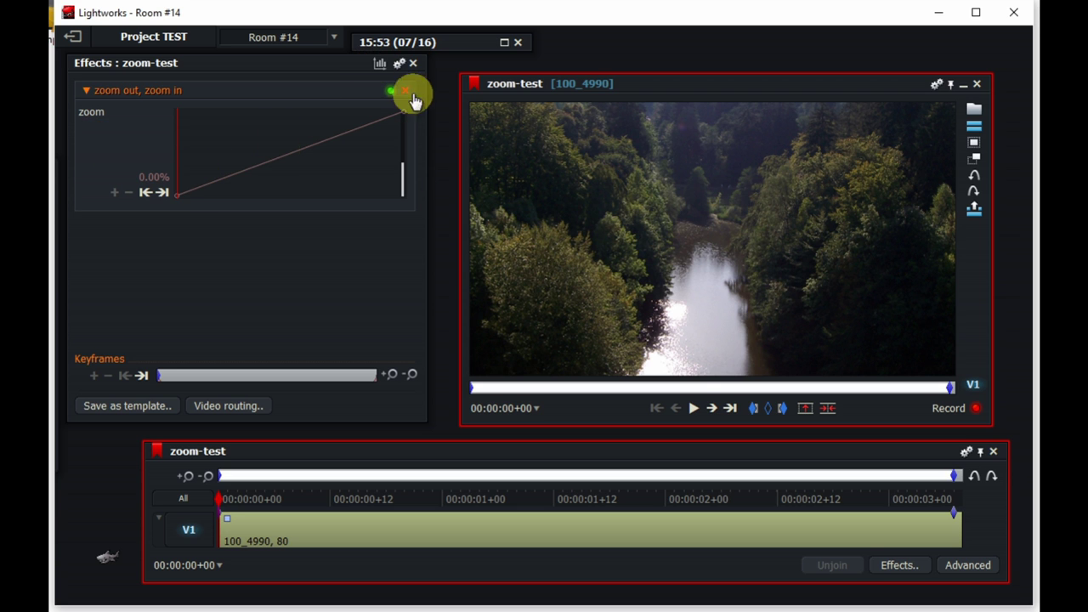
left_click(379, 64)
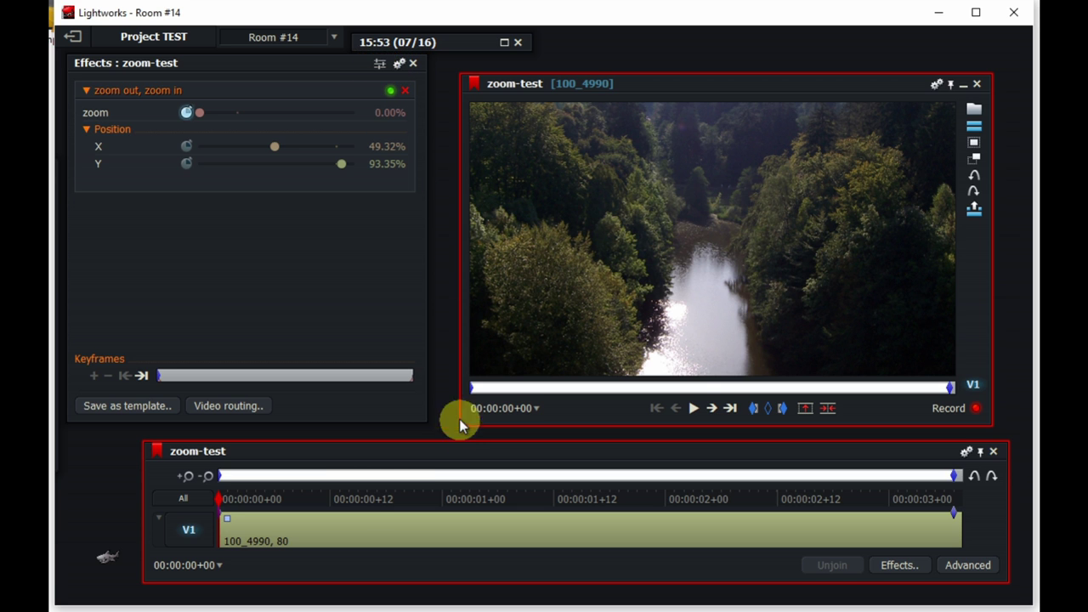
key("space")
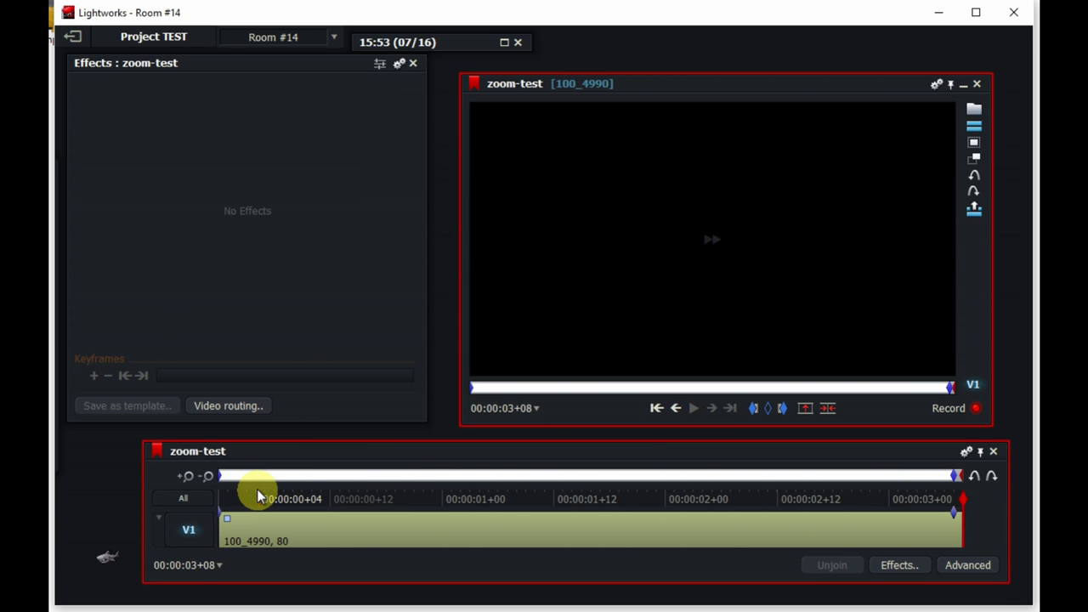
left_click(218, 498)
key("space")
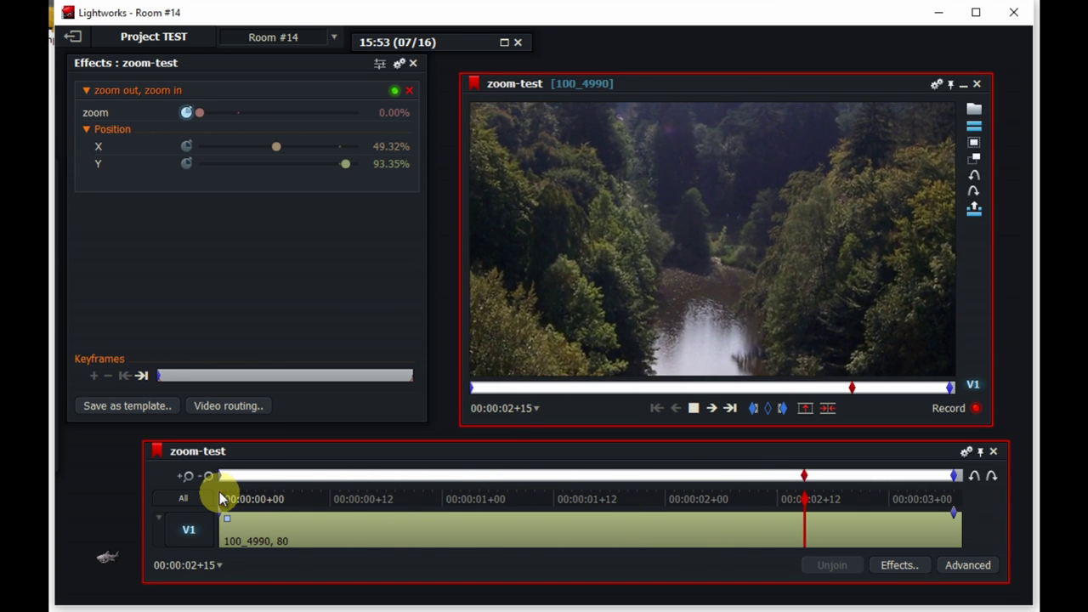
left_click(219, 498)
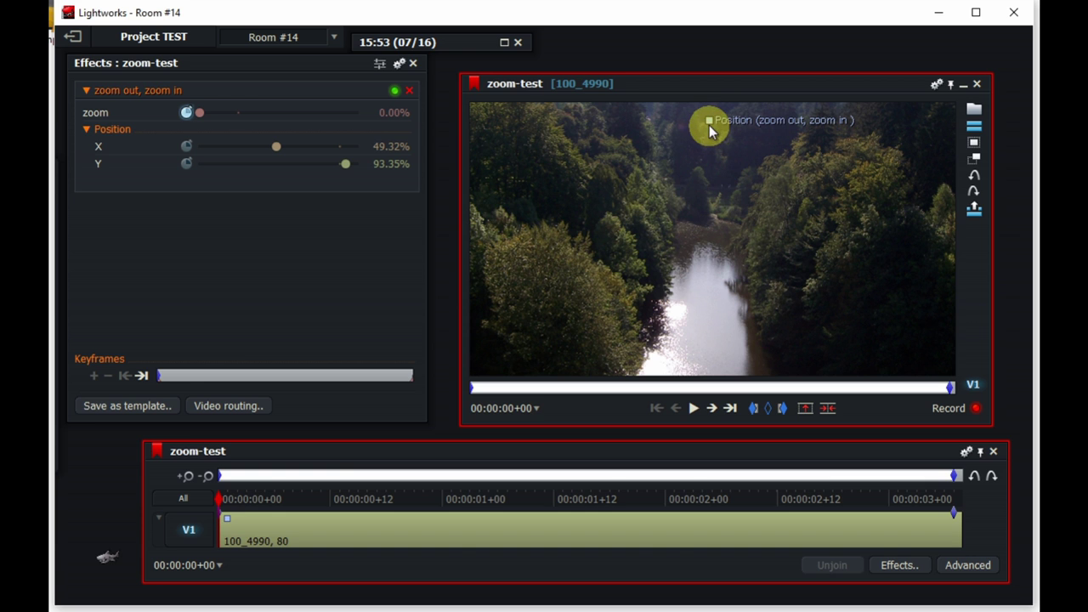
Move the zoom position down onto the river at about X 47%, Y 39% and preview the clip from its start
left_click_drag(708, 122, 695, 273)
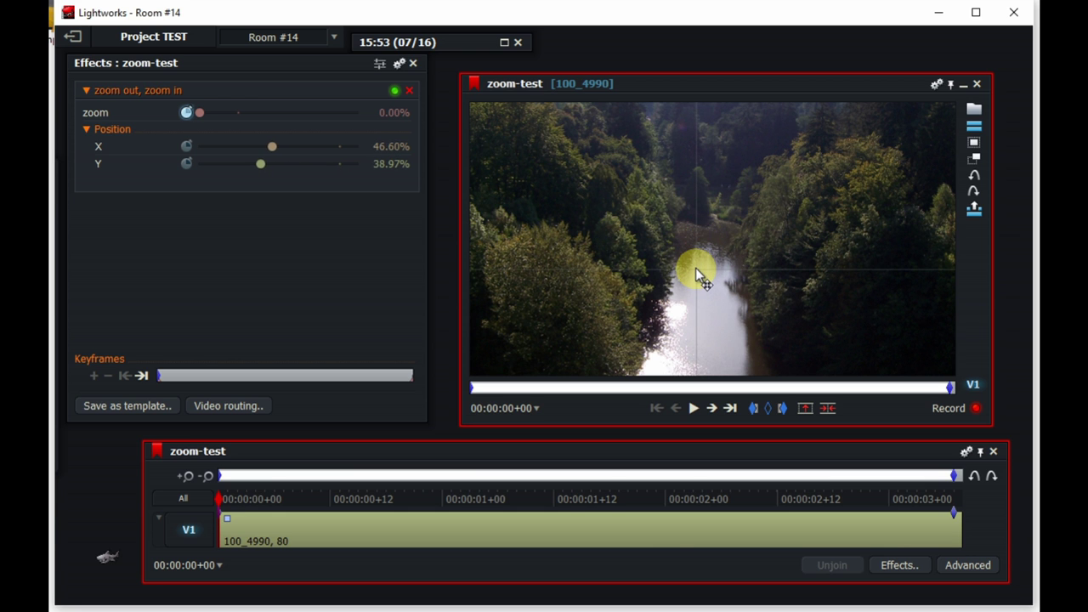
key("space")
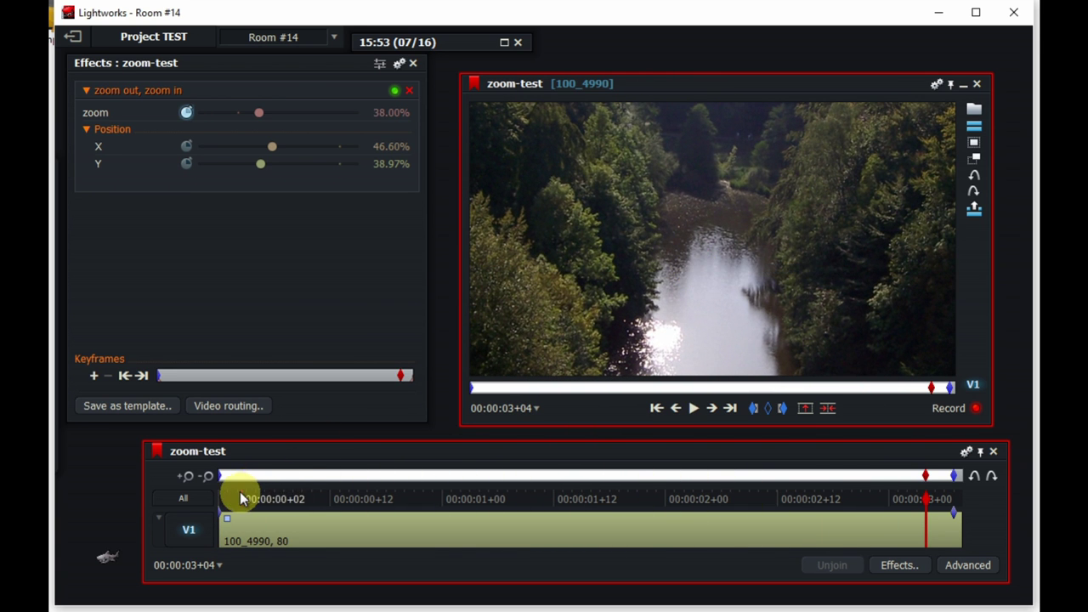
left_click_drag(241, 499, 221, 499)
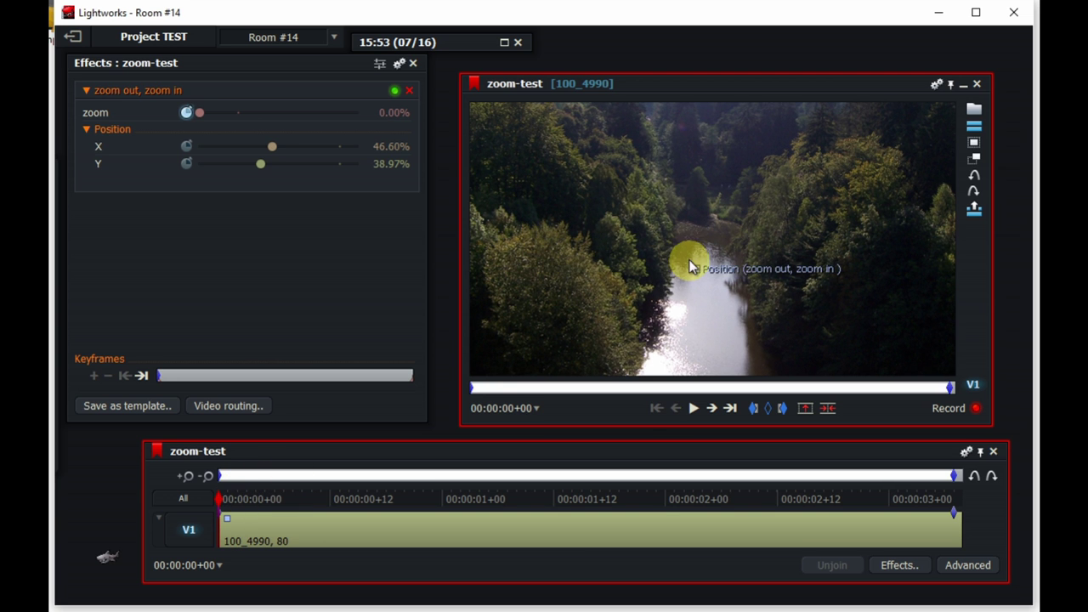
Move the zoom position to the picture's upper-left corner at about X 3%, Y 98% and preview the result
left_click_drag(691, 267, 484, 110)
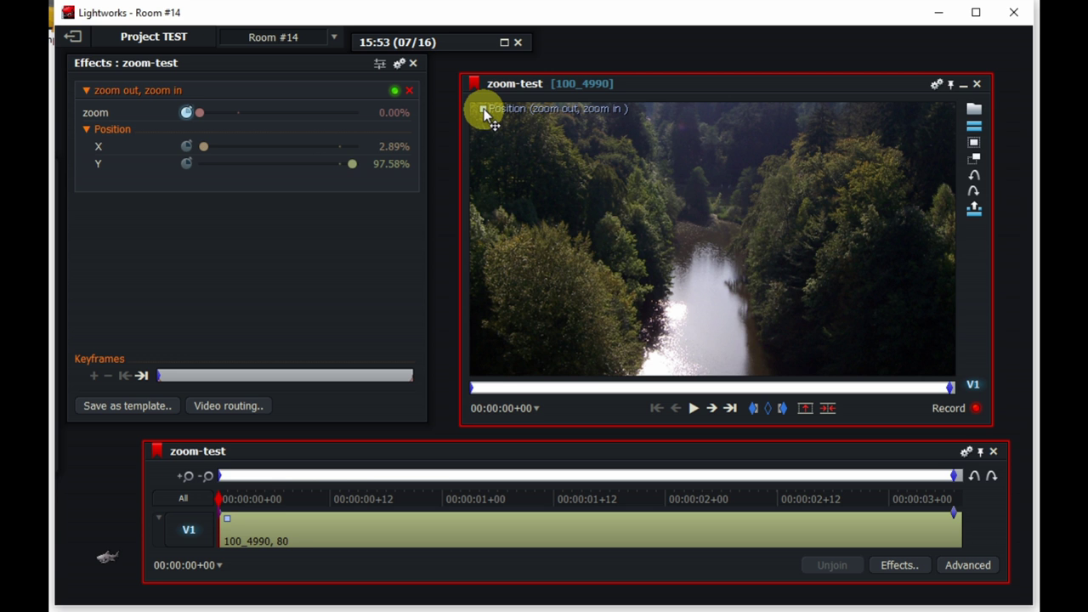
key("space")
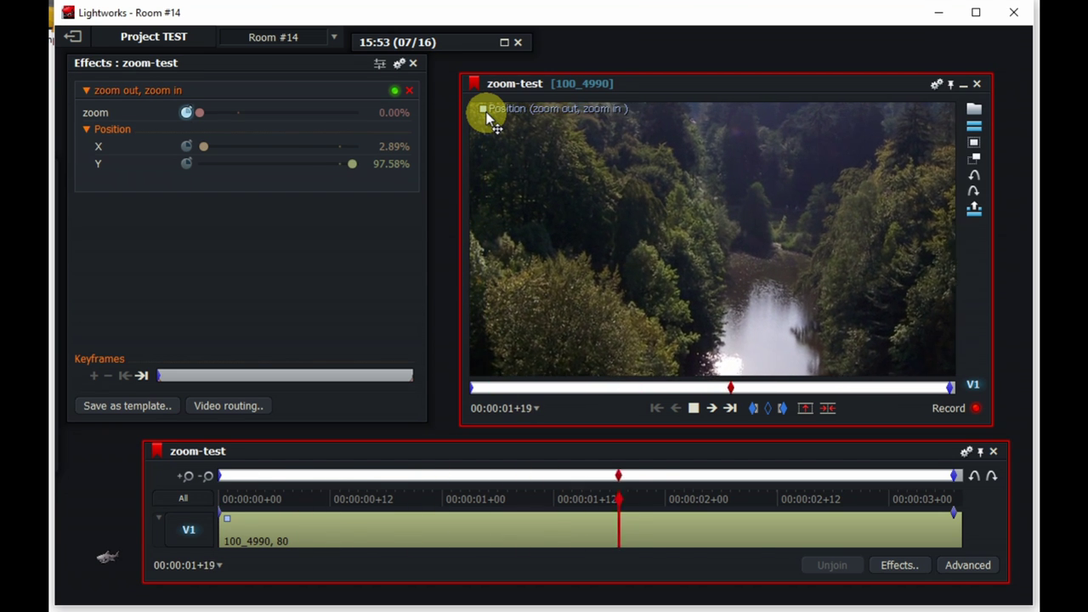
key("space")
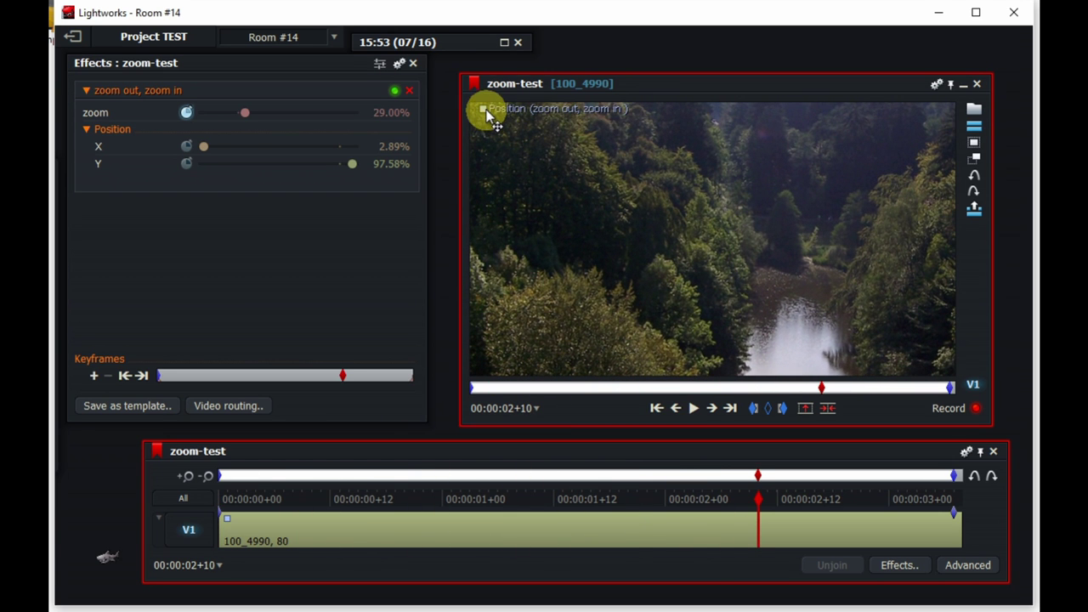
Remove the "zoom out, zoom in" effect and apply Camera distortions to the current clip instead
left_click(410, 92)
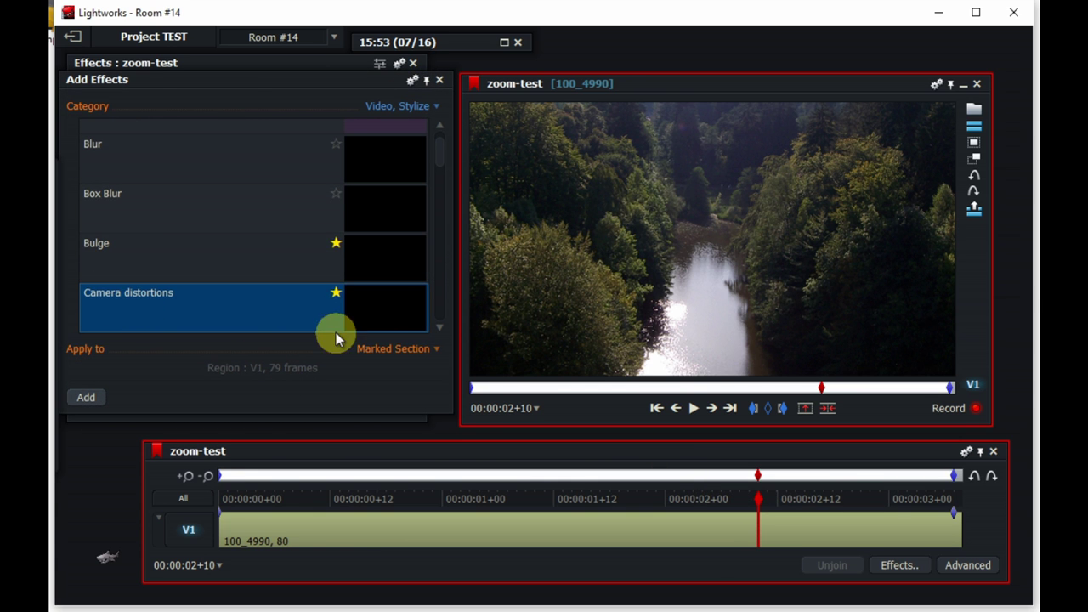
left_click(380, 355)
left_click(335, 379)
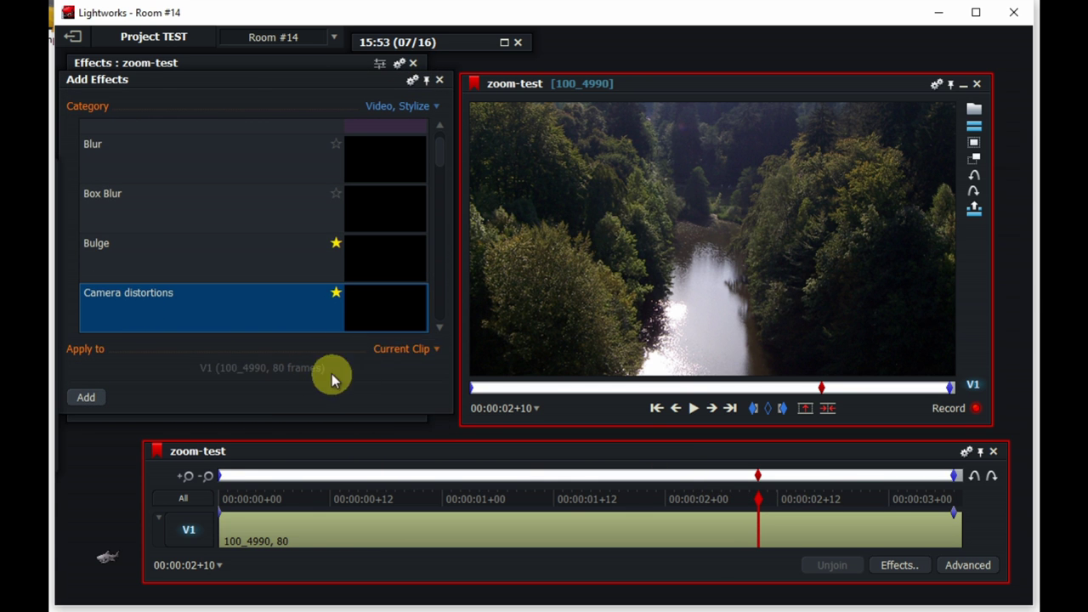
left_click(86, 399)
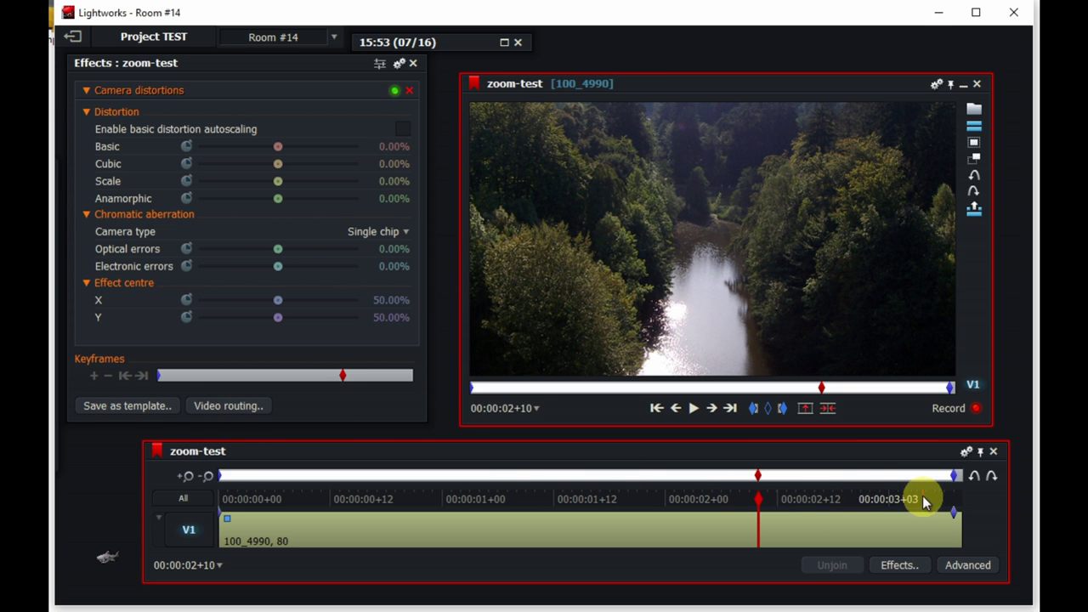
Keyframe Scale at 25.26% at the clip's end and move the effect centre to about X 51%, Y 80%
left_click(955, 491)
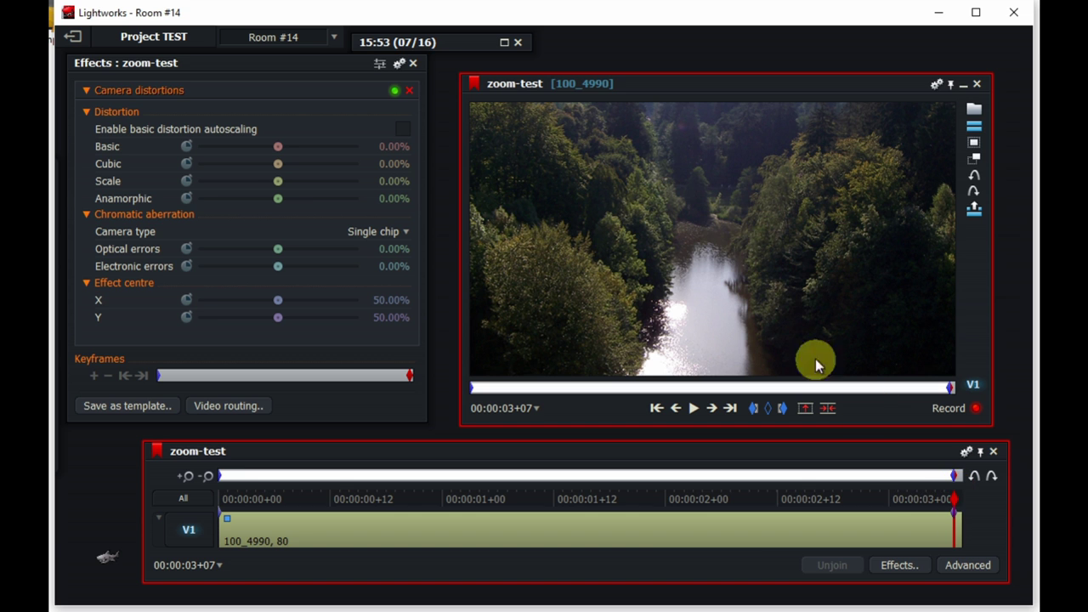
left_click(187, 181)
left_click_drag(278, 182, 297, 180)
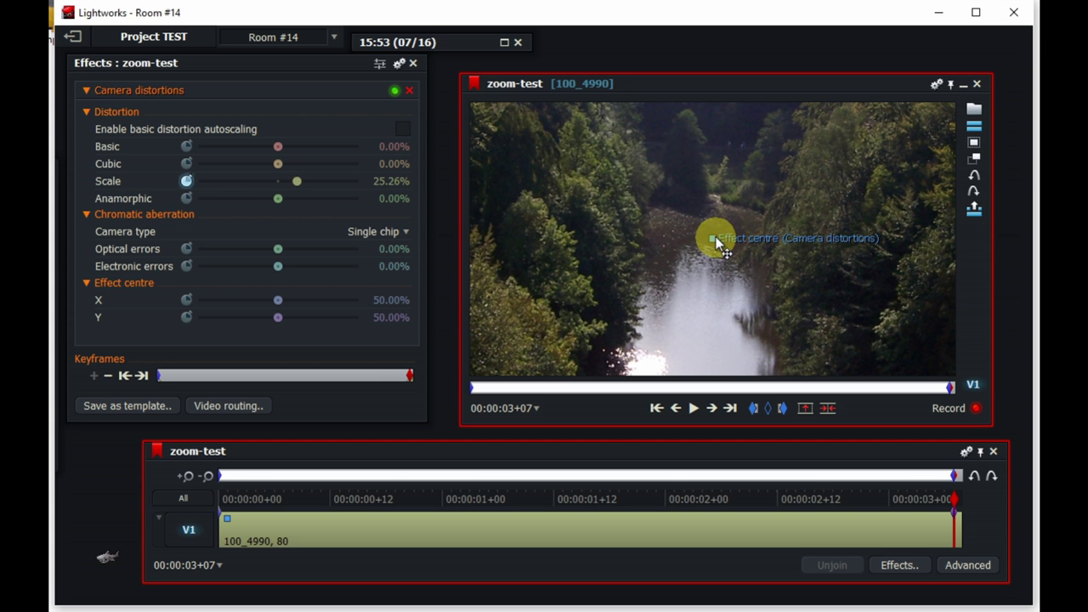
left_click_drag(714, 238, 716, 159)
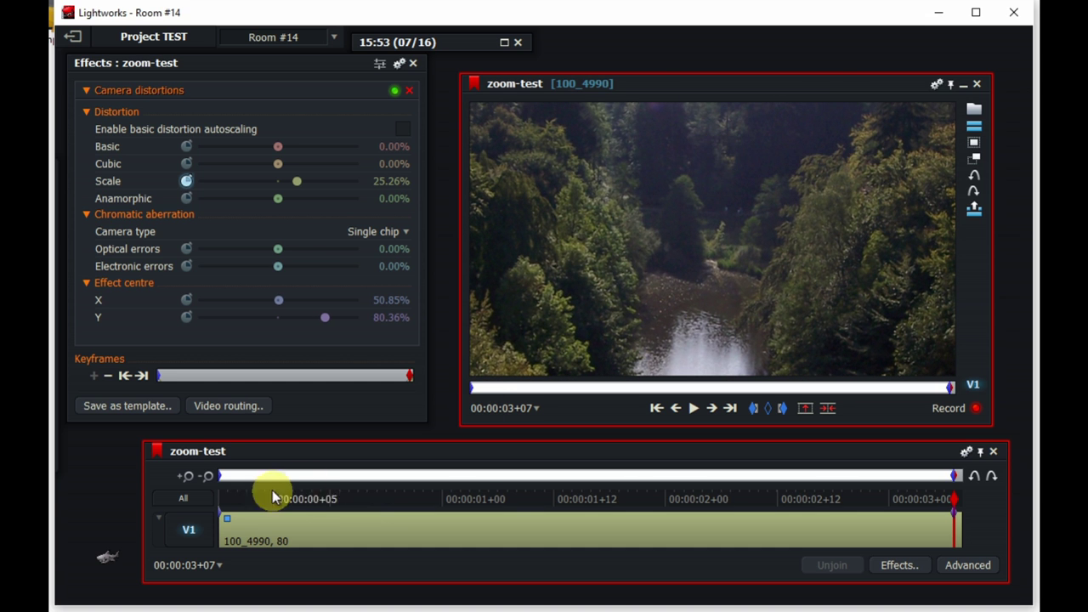
Check the Scale keyframe graph and play the clip from its start to review the camera distortion zoom
left_click(226, 488)
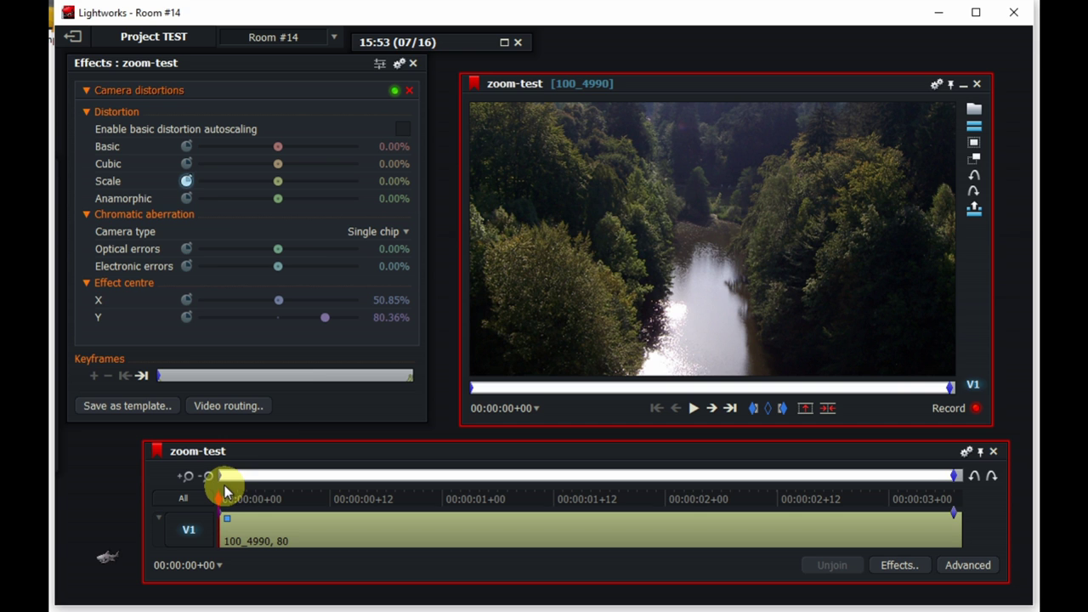
left_click(379, 63)
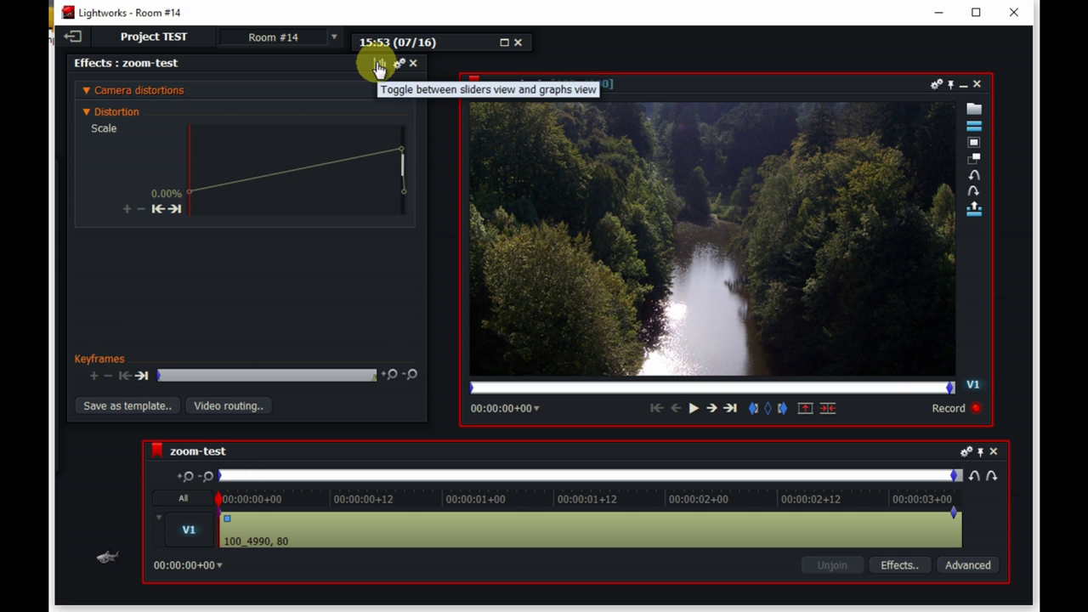
left_click(376, 65)
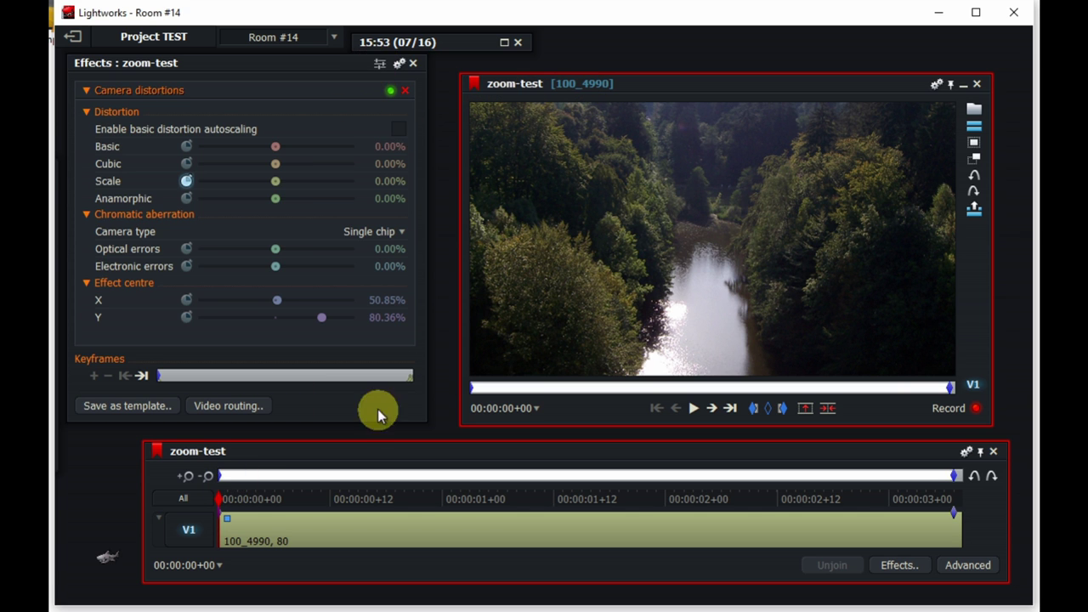
key("space")
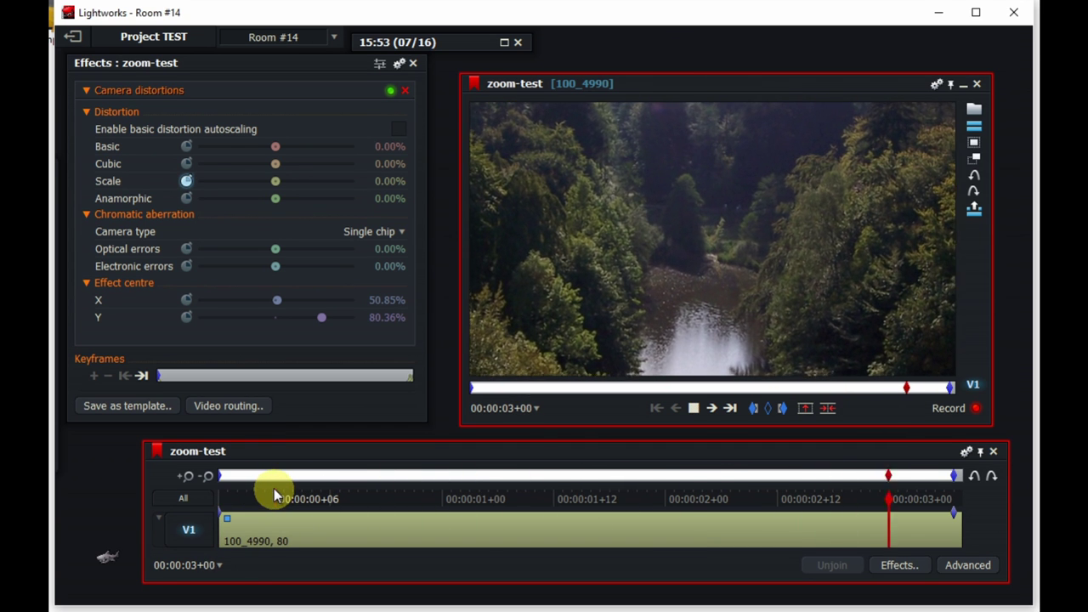
key("space")
left_click(221, 491)
key("space")
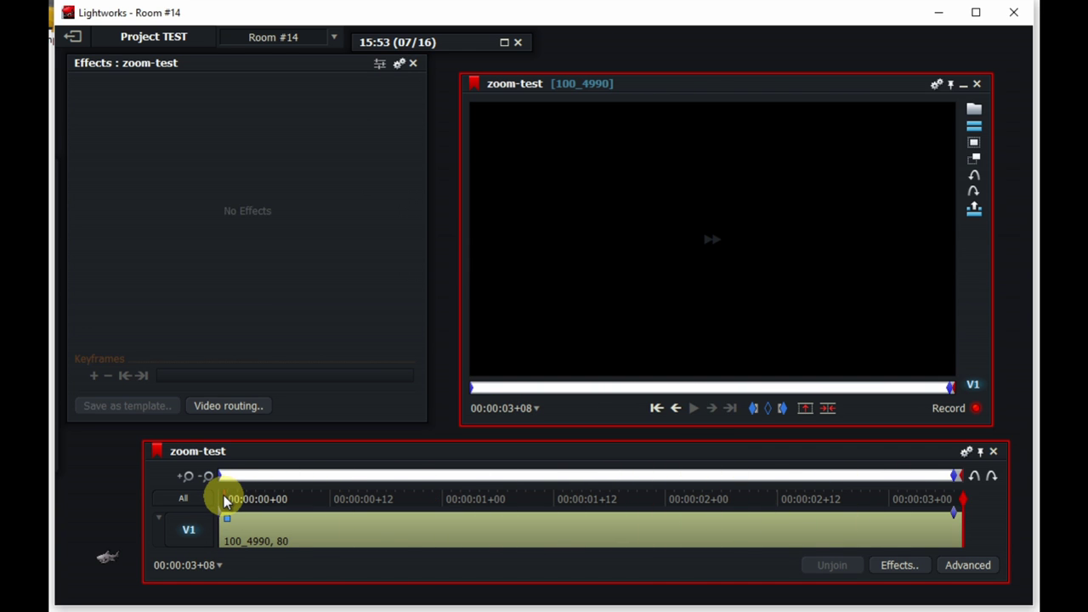
At the clip's last marked frame, set the effect centre to about X 49%, Y 95% and reduce Scale to 22.06%
key("Left")
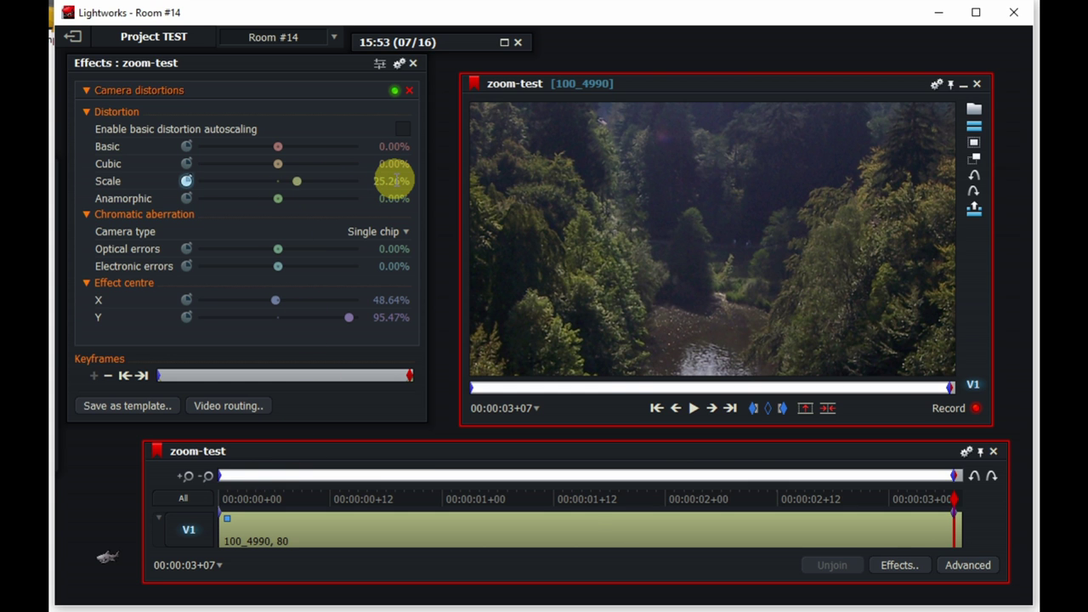
scroll(392, 180, "down", 5)
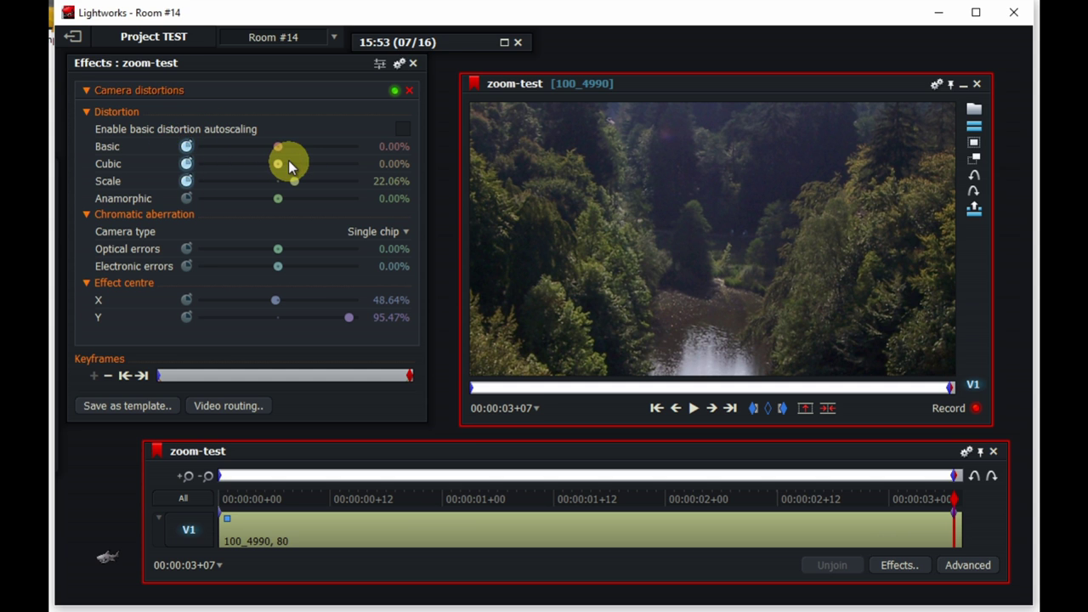
Set the keyframed Basic distortion to -13.20%, Cubic to 3.20% and Scale to 15.26% at the clip's end
left_click_drag(396, 142, 396, 141)
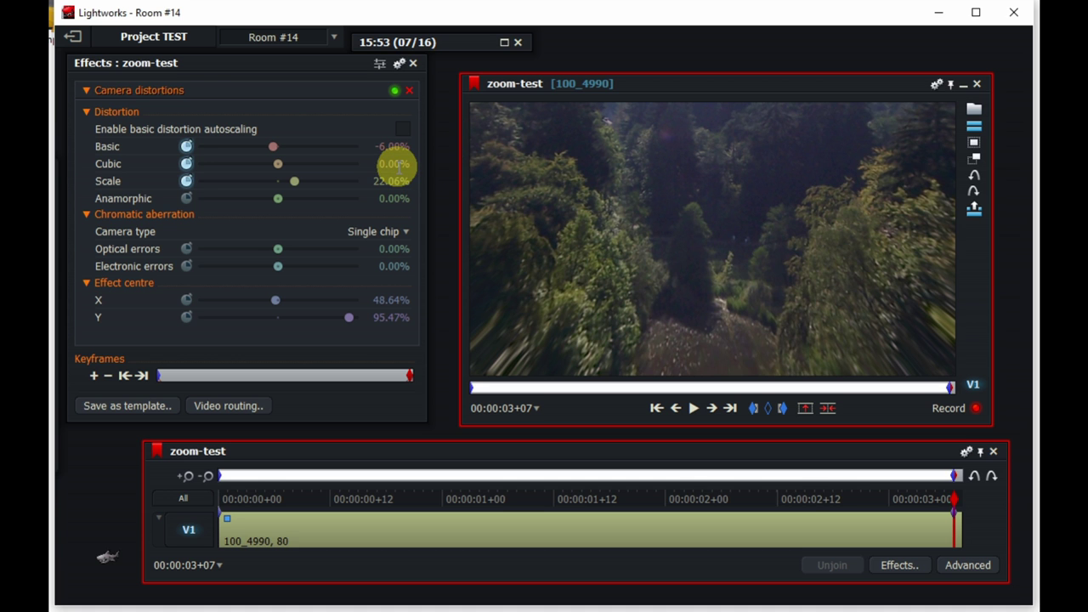
left_click_drag(399, 168, 399, 168)
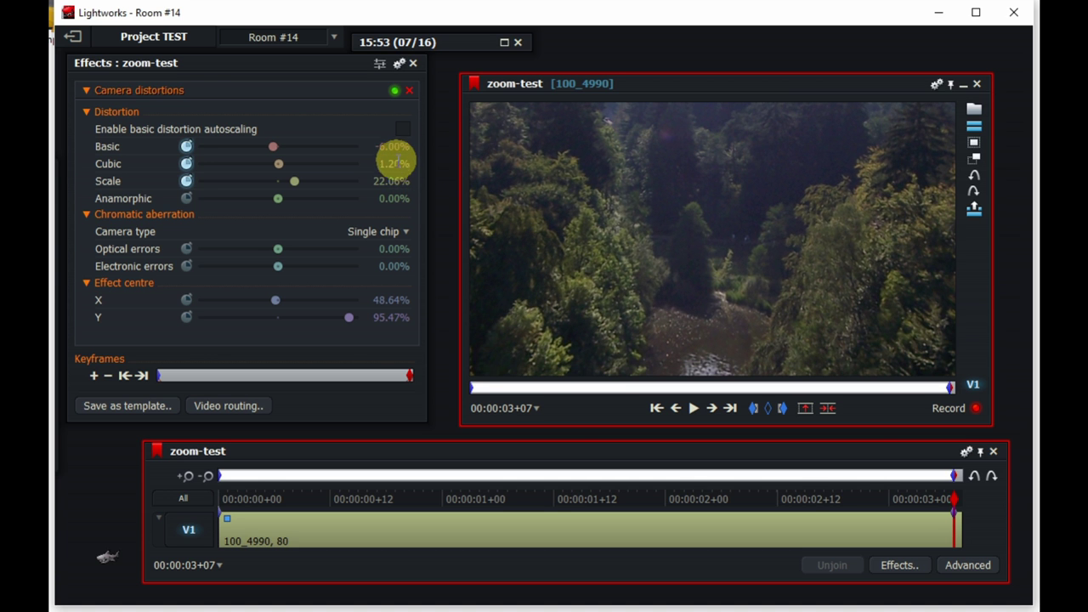
left_click_drag(395, 146, 385, 181)
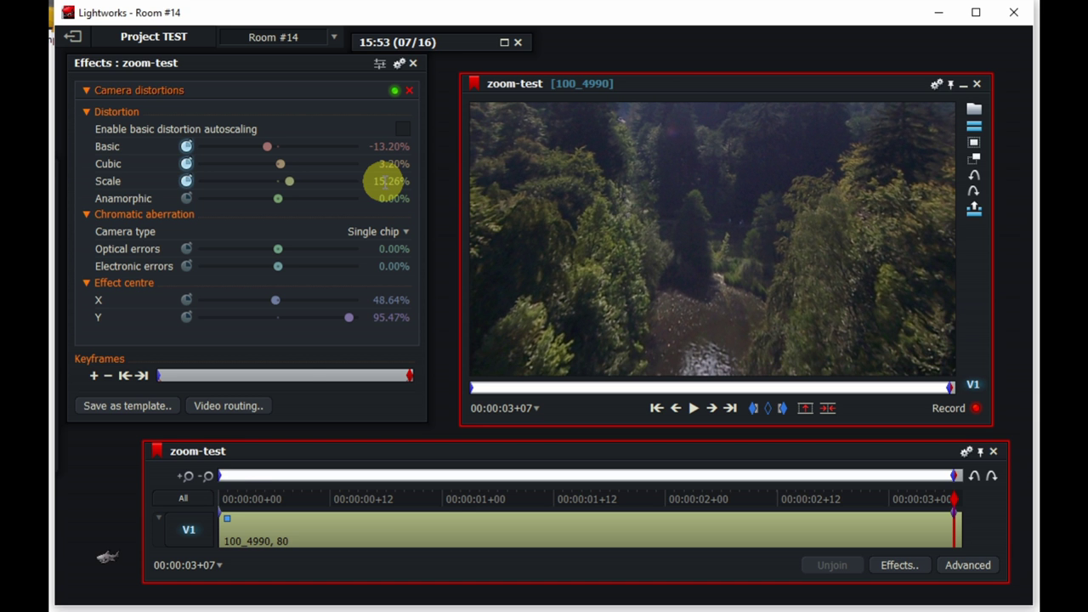
Play the clip from its start to review the camera distortion zoom, and return to the end keyframe
left_click(221, 490)
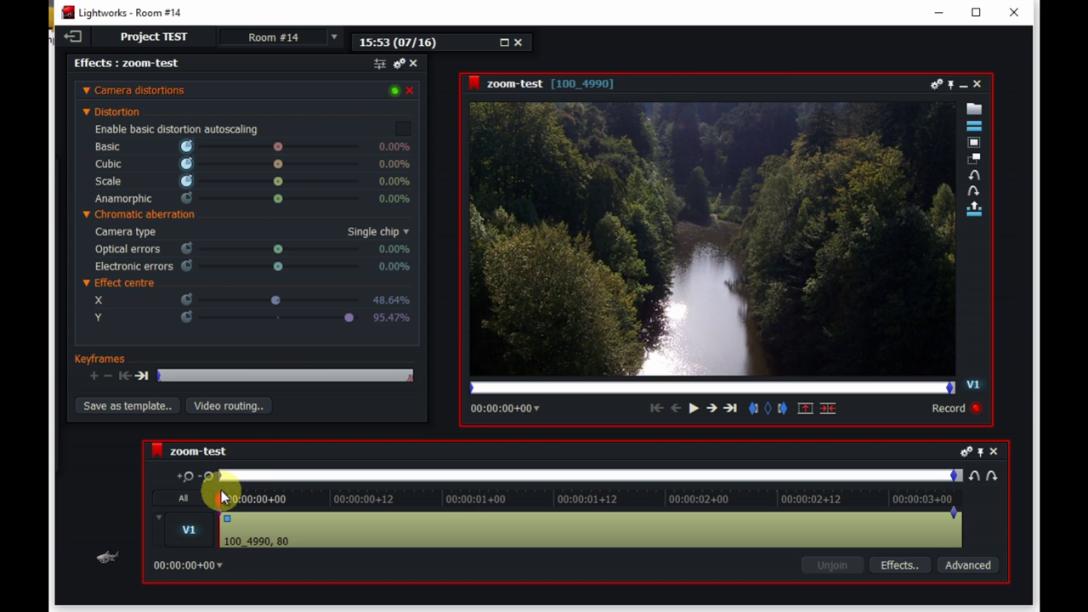
key("space")
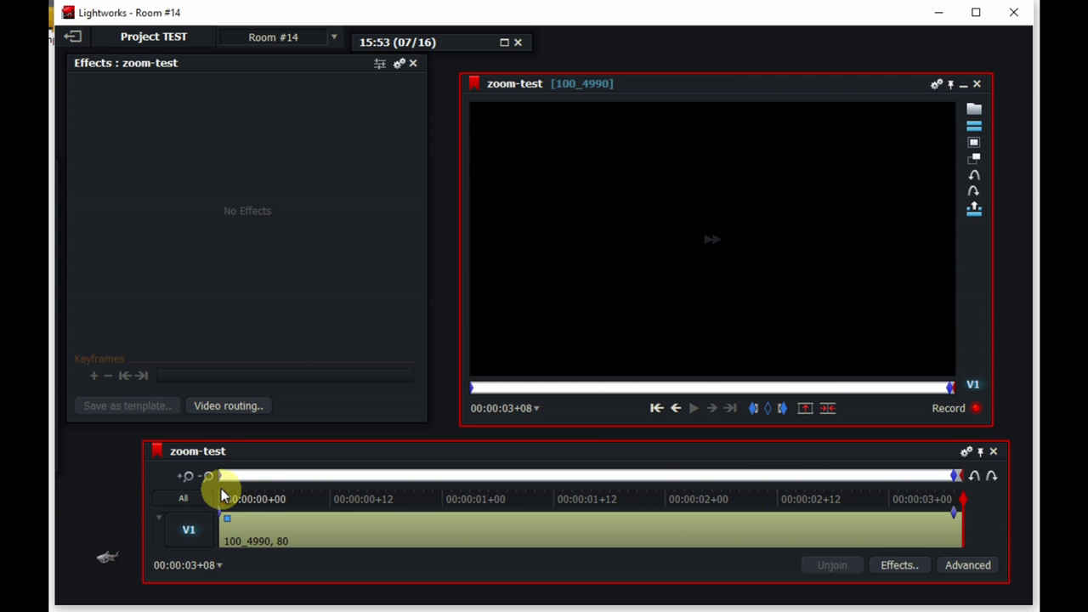
key("Left")
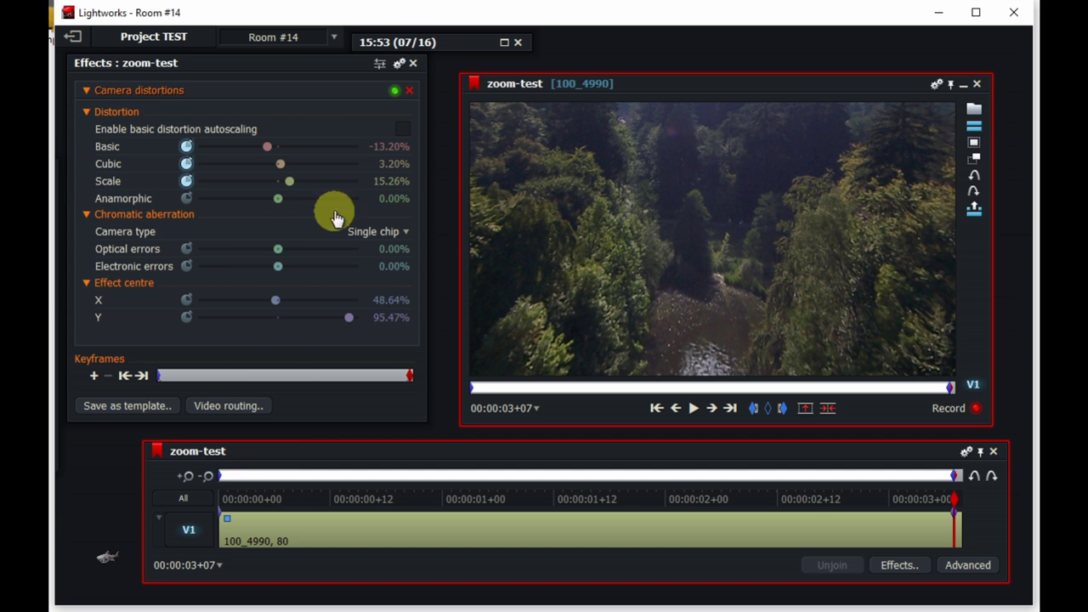
Try Basic distortion at -18.00% and Cubic at 4.80% on the end keyframe, and replay the clip from near its start
left_click_drag(396, 145, 381, 164)
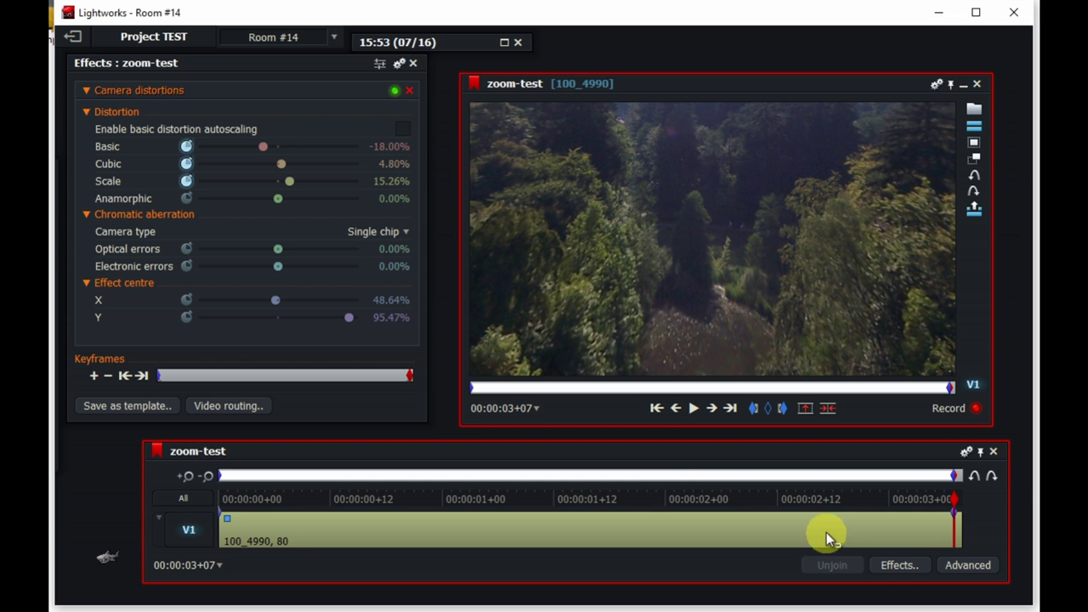
left_click_drag(951, 495, 248, 492)
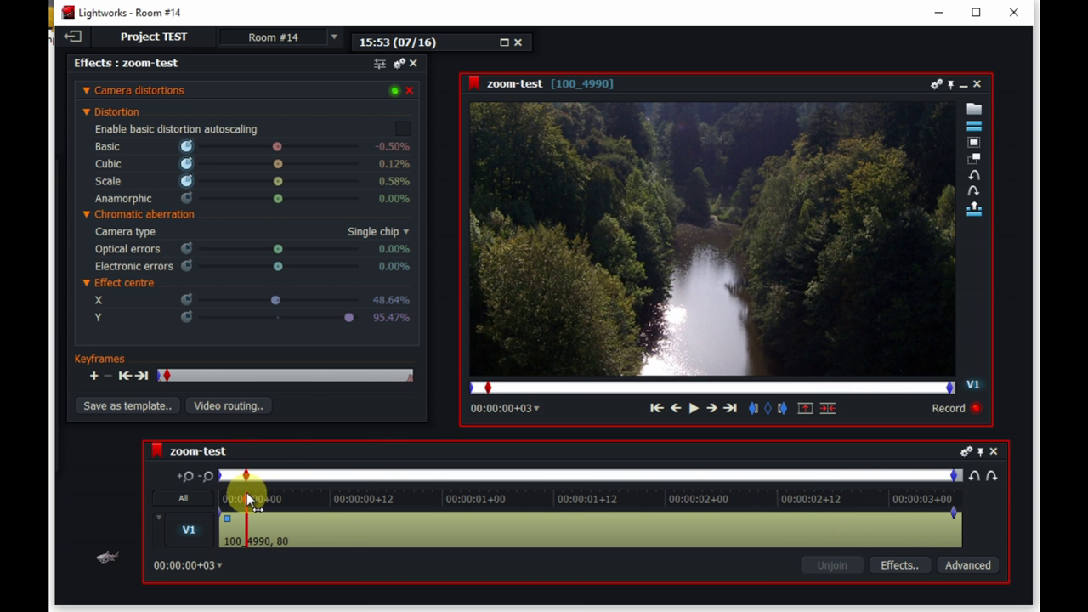
key("space")
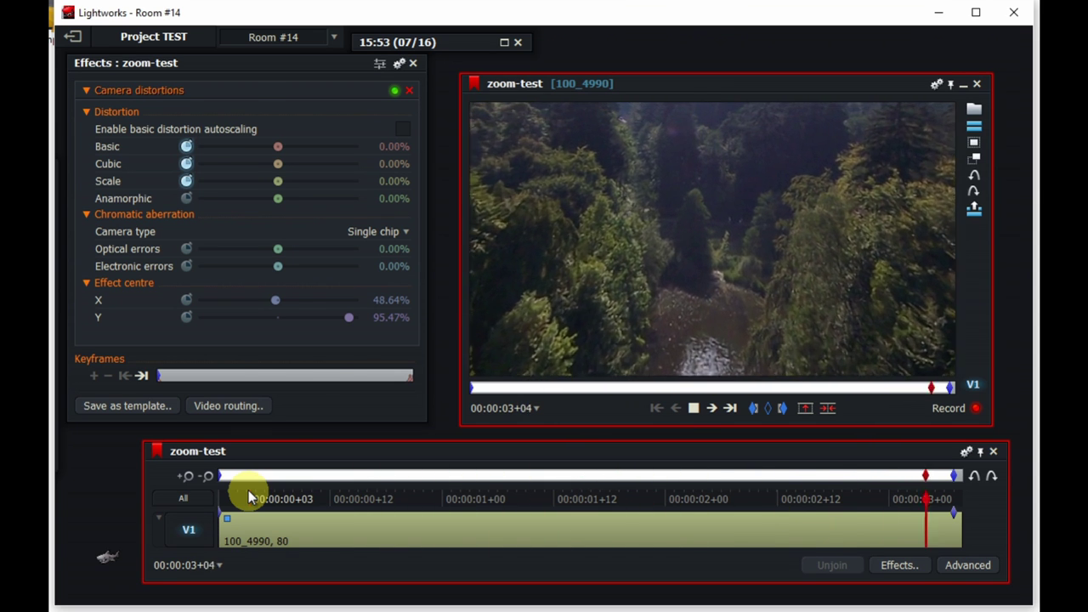
Temporarily switch off the Basic and Cubic keyframing to examine the Scale-only zoom over the first frames, and re-enable it
left_click_drag(955, 515, 230, 482)
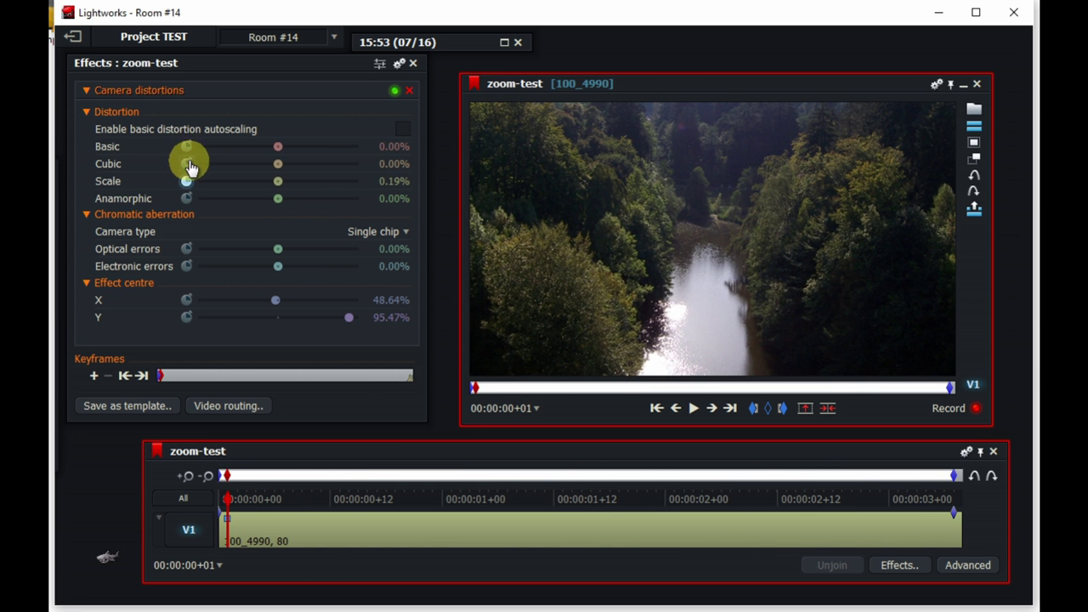
left_click(229, 494)
mouse_move(228, 496)
left_mouse_down()
mouse_move(899, 493)
mouse_move(217, 480)
left_mouse_up()
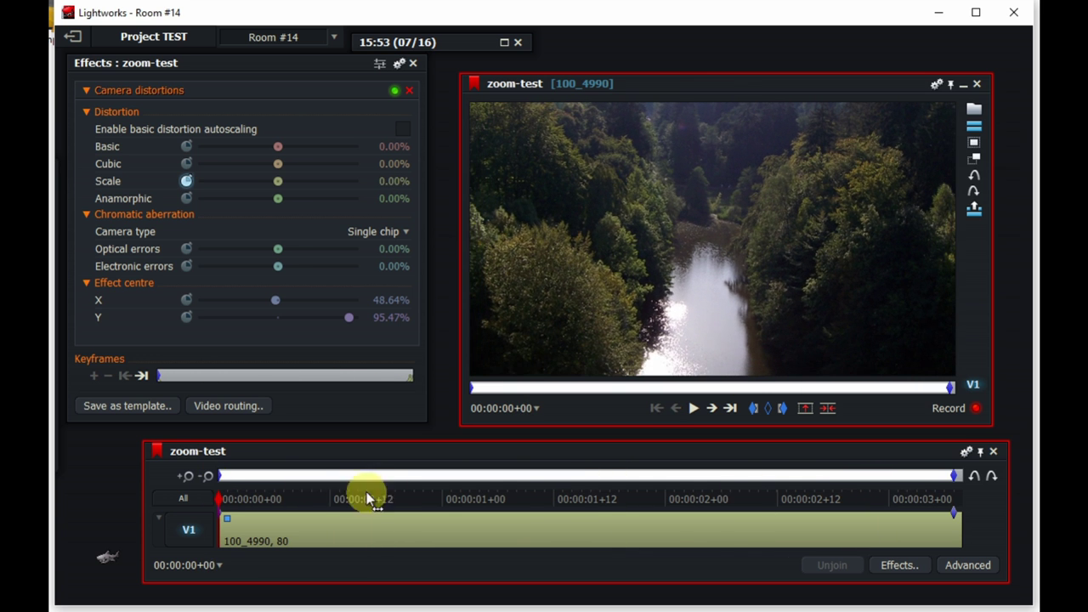
mouse_move(364, 498)
left_mouse_down()
mouse_move(862, 499)
mouse_move(322, 486)
left_mouse_up()
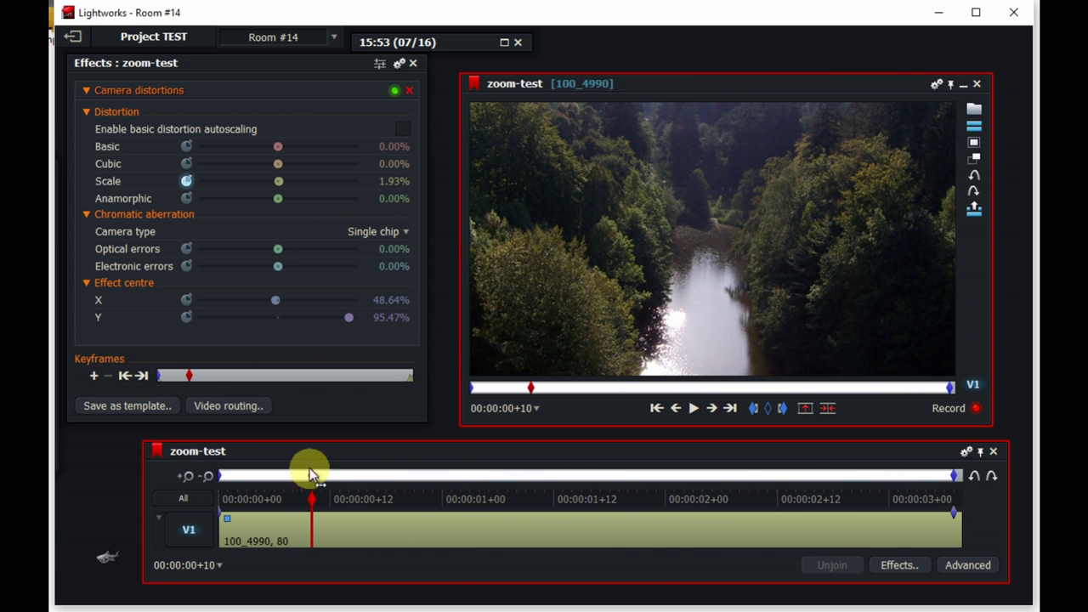
left_click(186, 146)
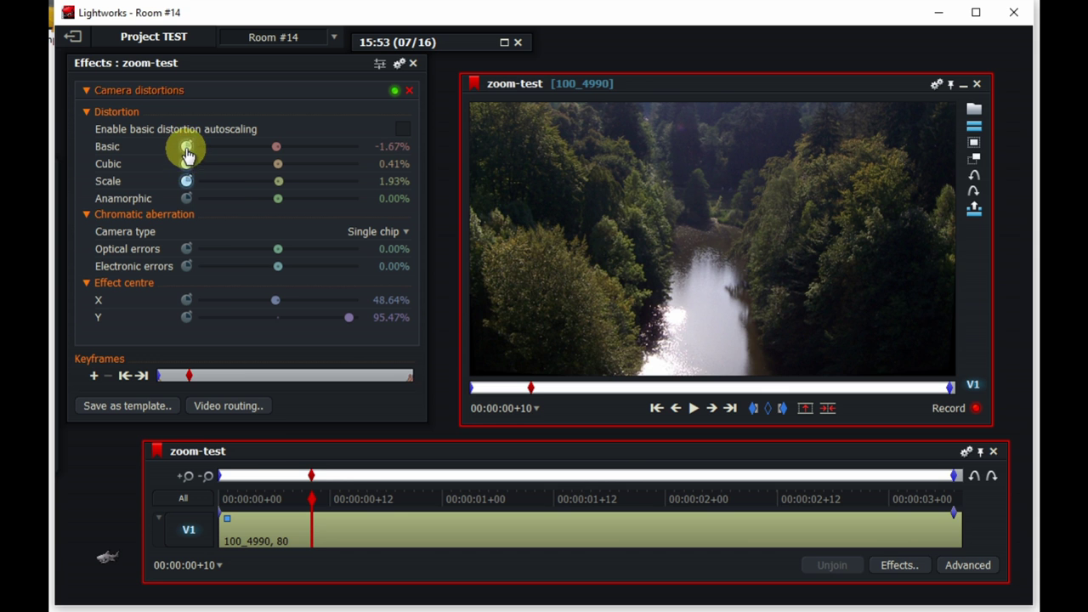
Replay the clip from its first frame to review the zoom with Basic, Cubic and Scale all keyframed
mouse_move(317, 502)
left_mouse_down()
mouse_move(255, 498)
mouse_move(926, 499)
mouse_move(332, 506)
mouse_move(212, 490)
left_mouse_up()
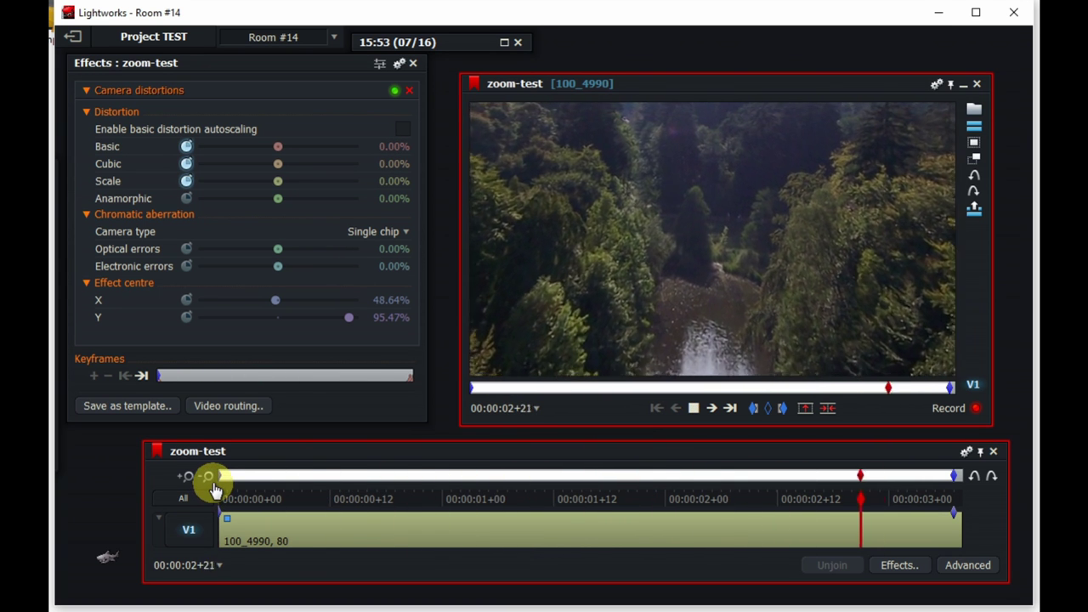
left_click(225, 498)
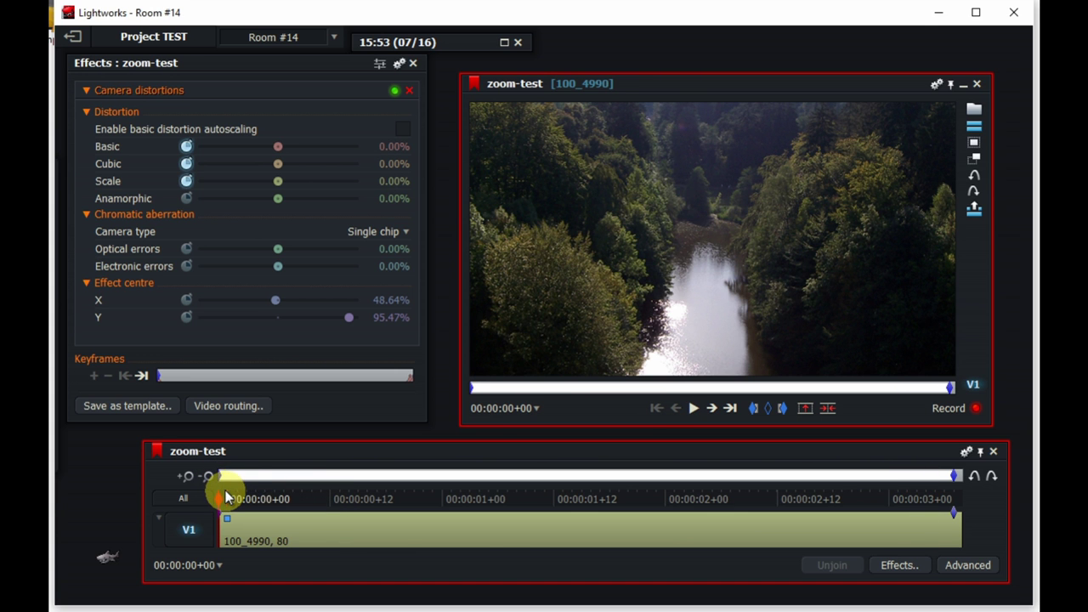
left_click(186, 164)
key("space")
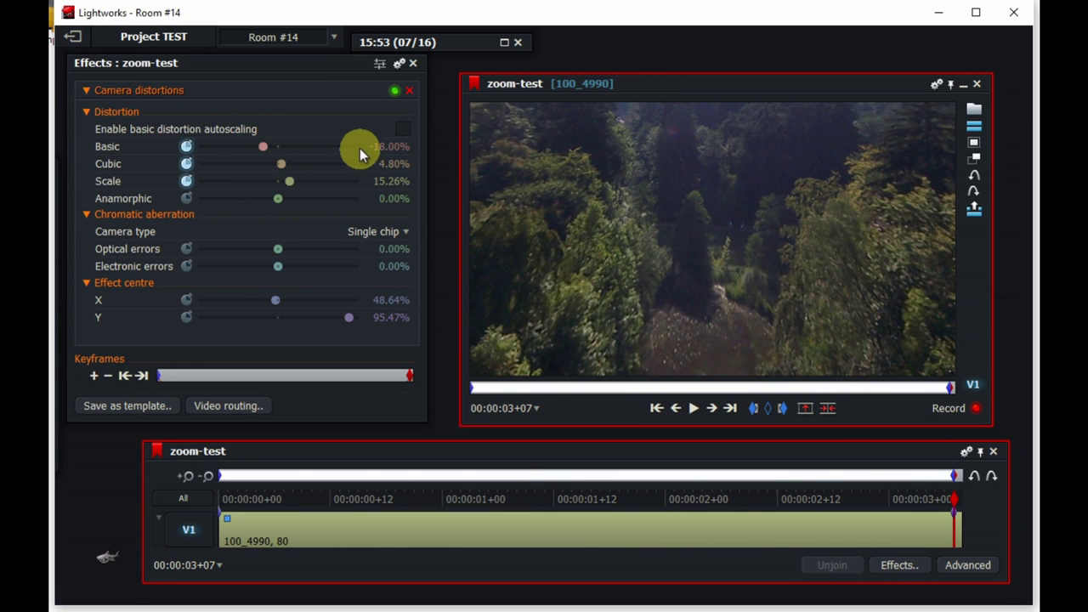
Try Basic distortion at -22.80% and Cubic at 6.40% on the end keyframe, and replay the clip to inspect its last frames
left_click_drag(380, 146, 384, 166)
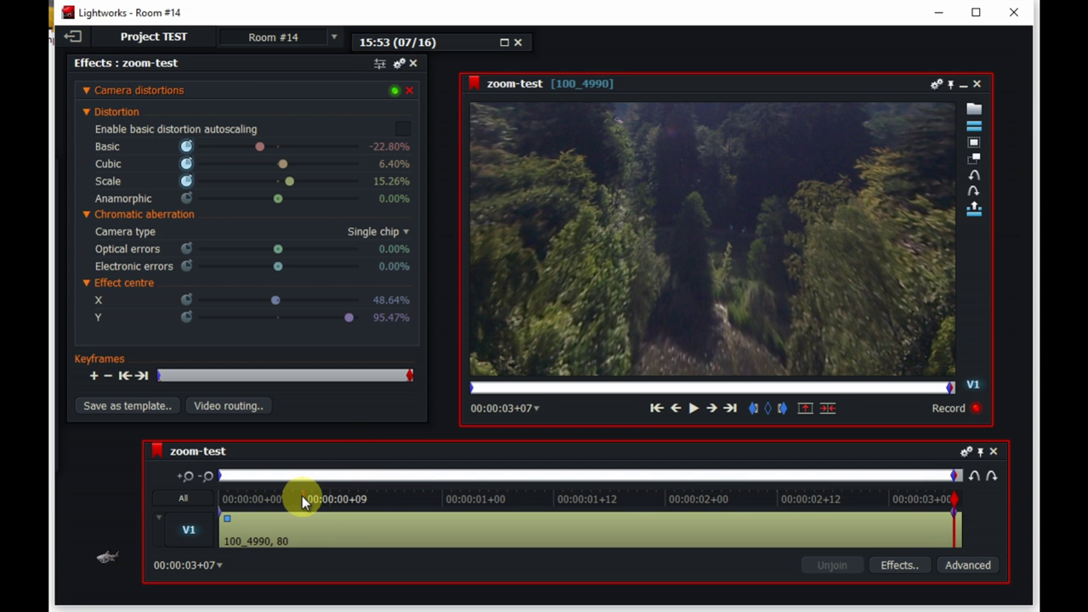
key("Home")
key("space")
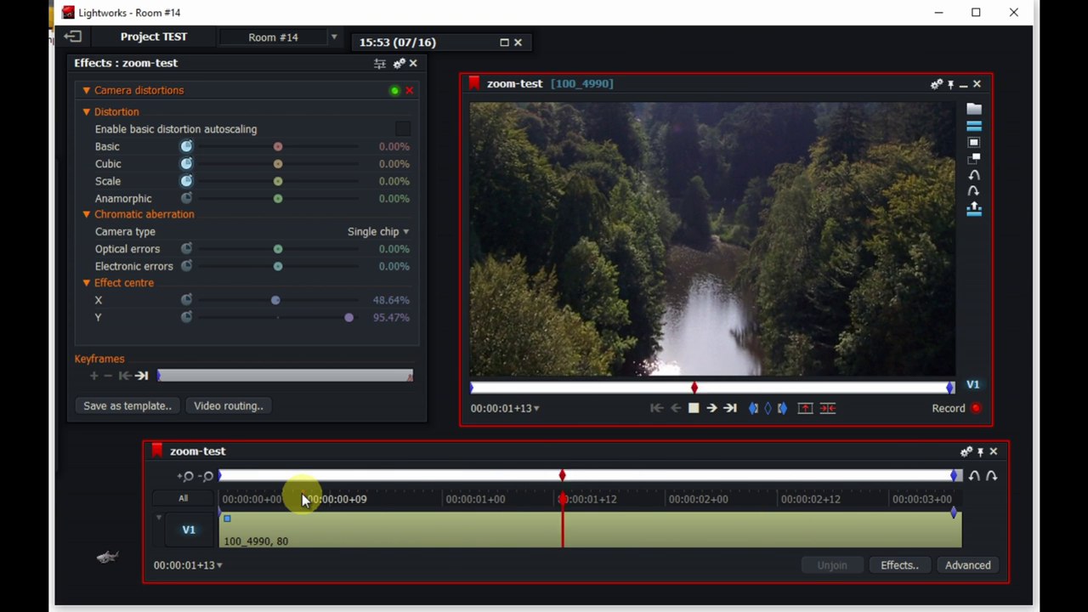
key("space")
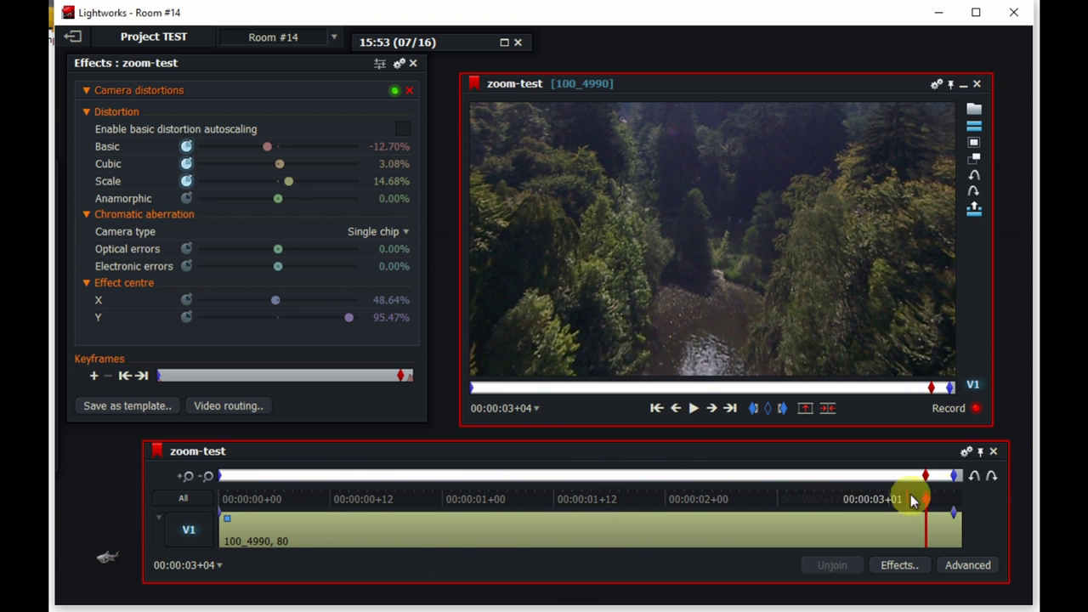
mouse_move(923, 499)
left_mouse_down()
mouse_move(940, 498)
mouse_move(855, 495)
mouse_move(947, 497)
mouse_move(891, 492)
mouse_move(935, 501)
left_mouse_up()
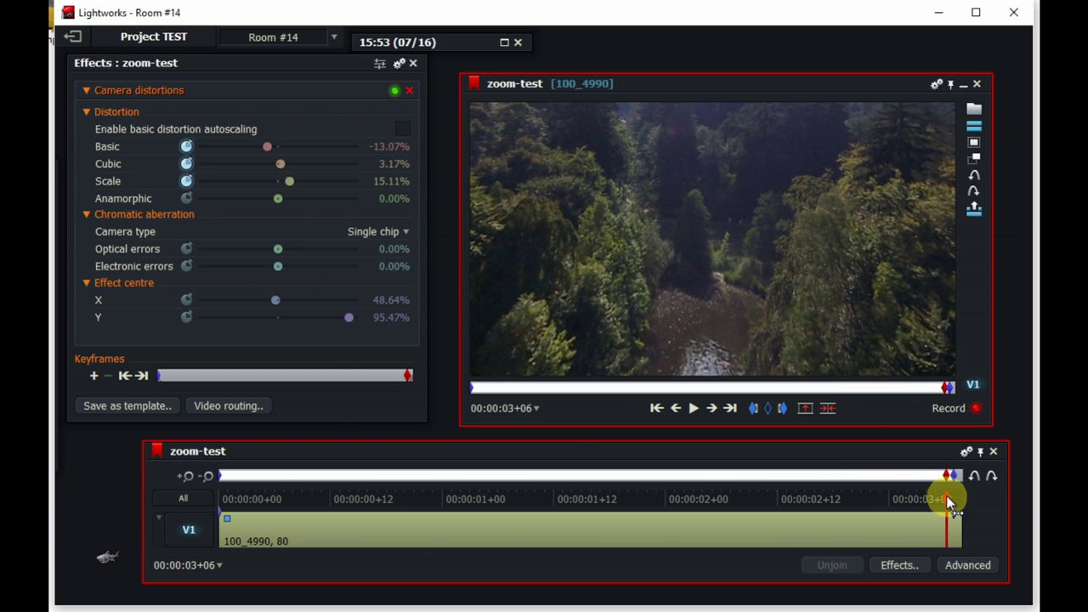